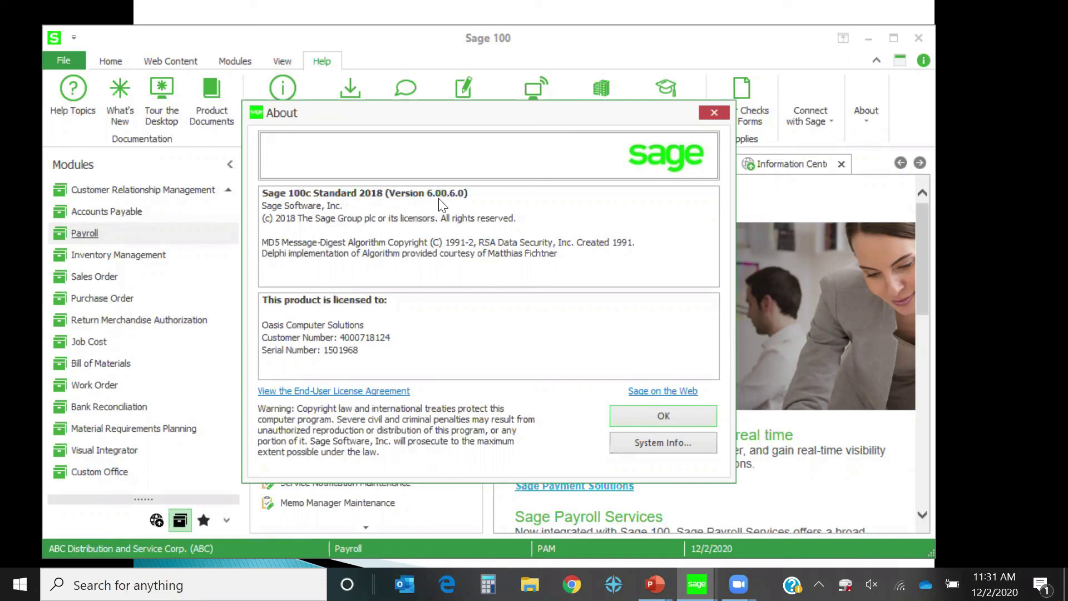
- Close the About window and start a new company record with code Y20 in Library Master's Company Maintenance
{"action": "left_click", "coordinate": [714, 113]}
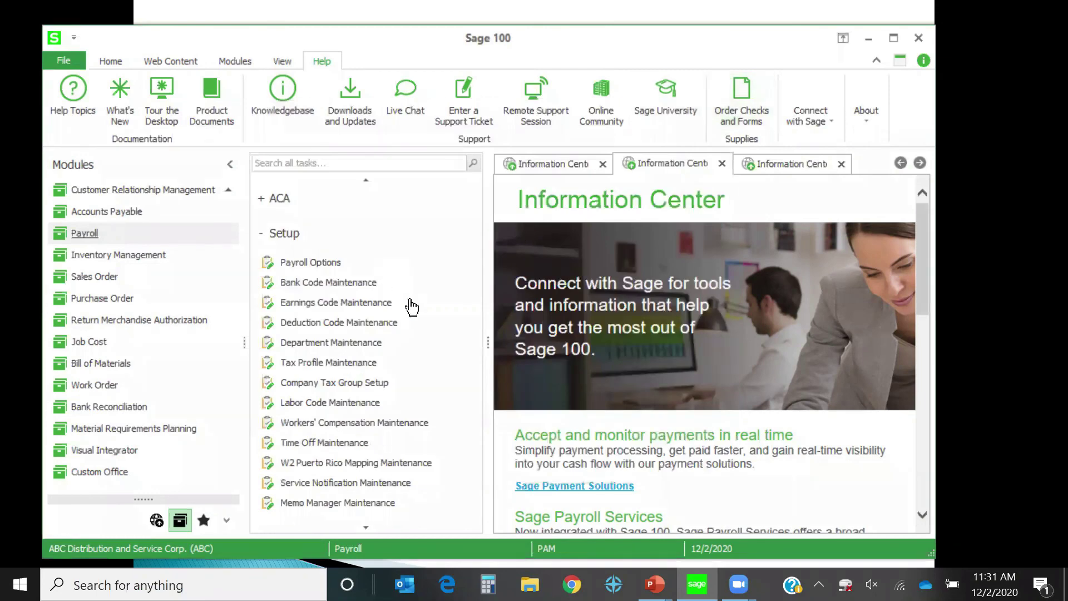
{"action": "scroll", "coordinate": [231, 264], "scroll_direction": "up", "scroll_amount": 3}
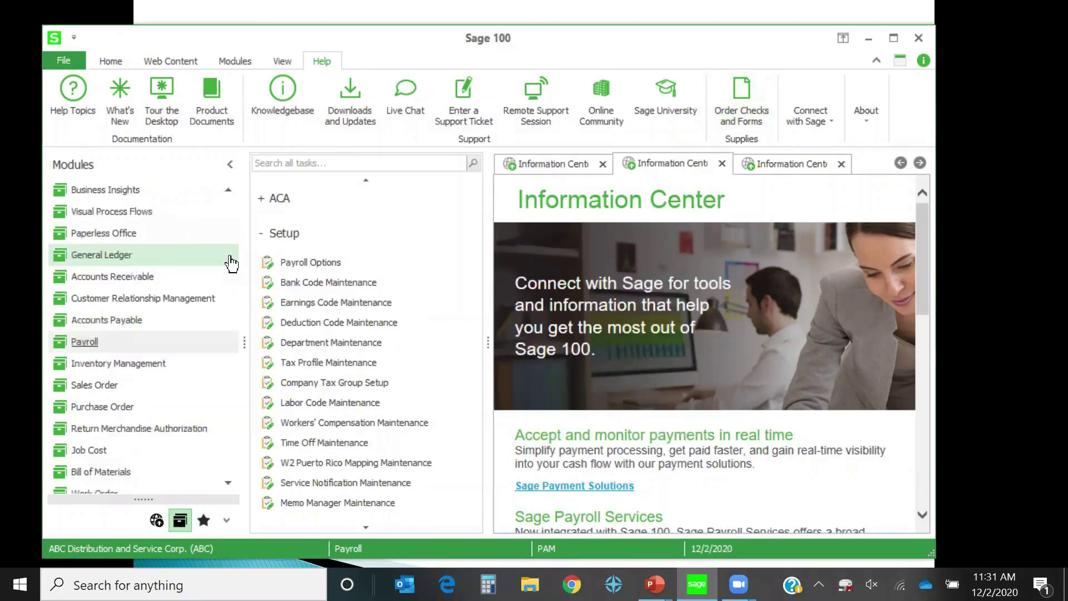
{"action": "scroll", "coordinate": [231, 263], "scroll_direction": "up", "scroll_amount": 1}
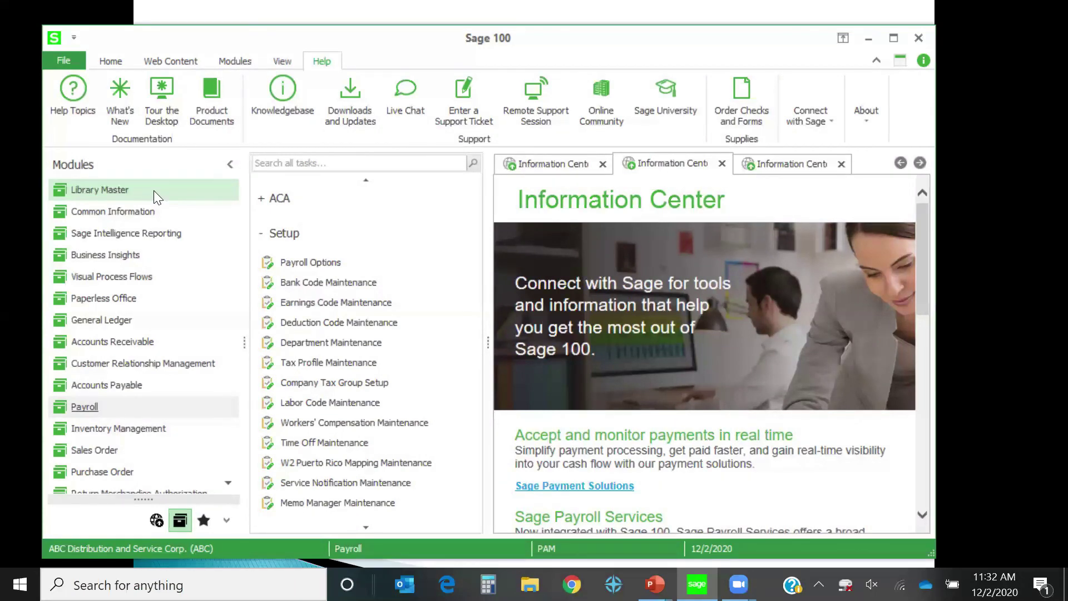
{"action": "left_click", "coordinate": [121, 190]}
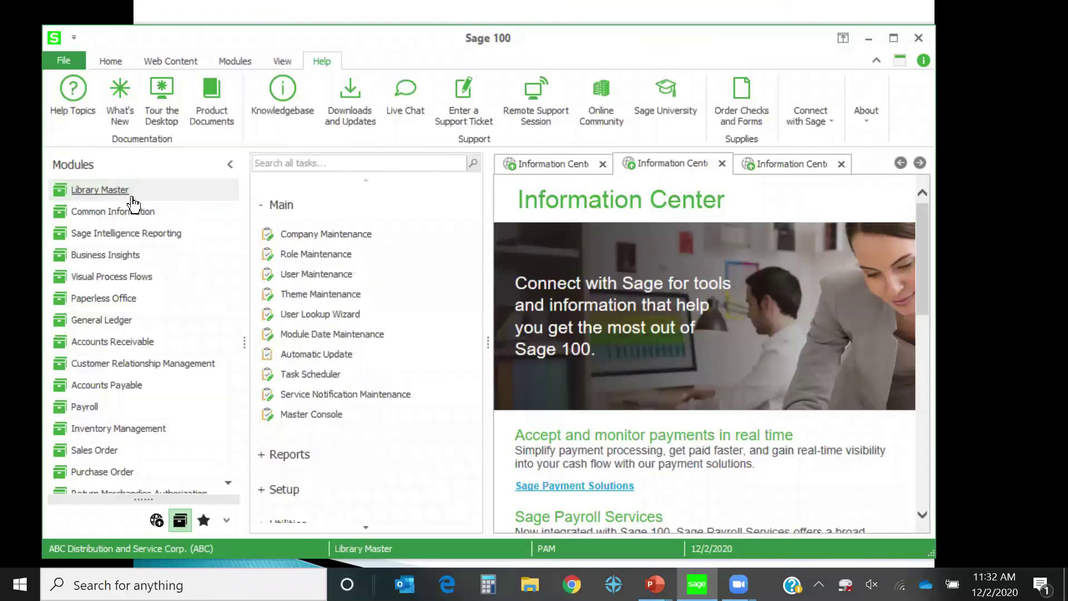
{"action": "left_click", "coordinate": [334, 236]}
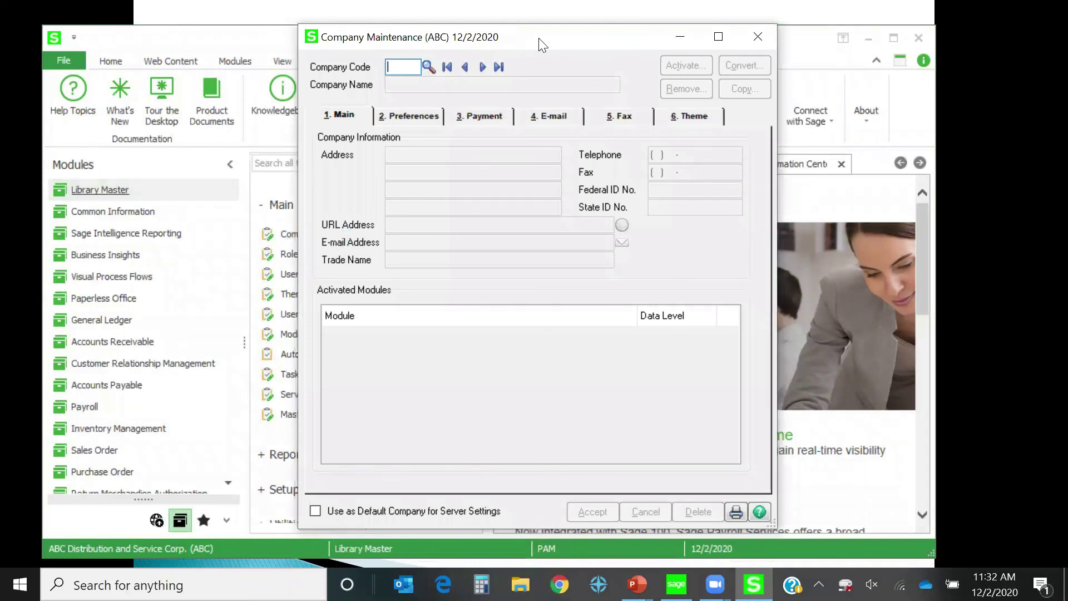
{"action": "type", "text": "Y20"}
{"action": "key", "text": "Tab"}
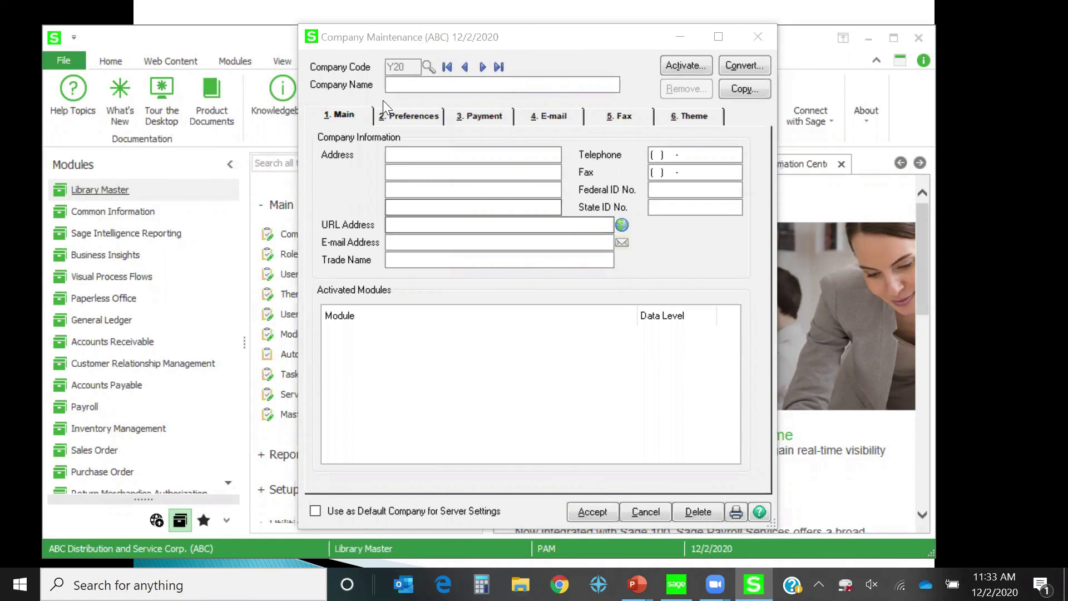
- Name the new company Oasis Solutions and fill in the first line of its street address
{"action": "left_click", "coordinate": [412, 84]}
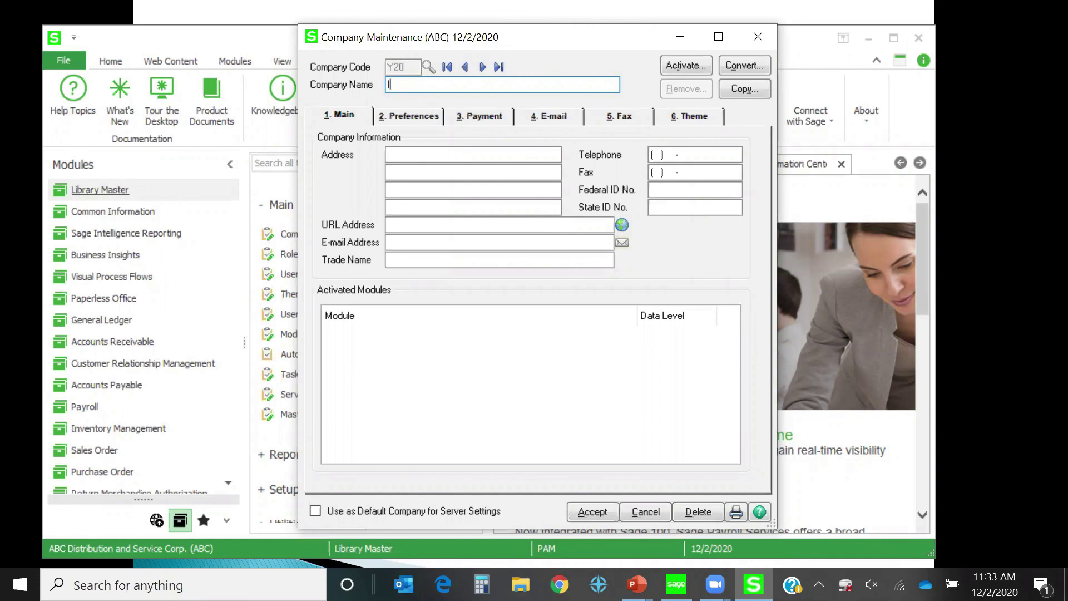
{"action": "type", "text": "Oasis"}
{"action": "key", "text": "shift+Home"}
{"action": "left_click", "coordinate": [416, 88]}
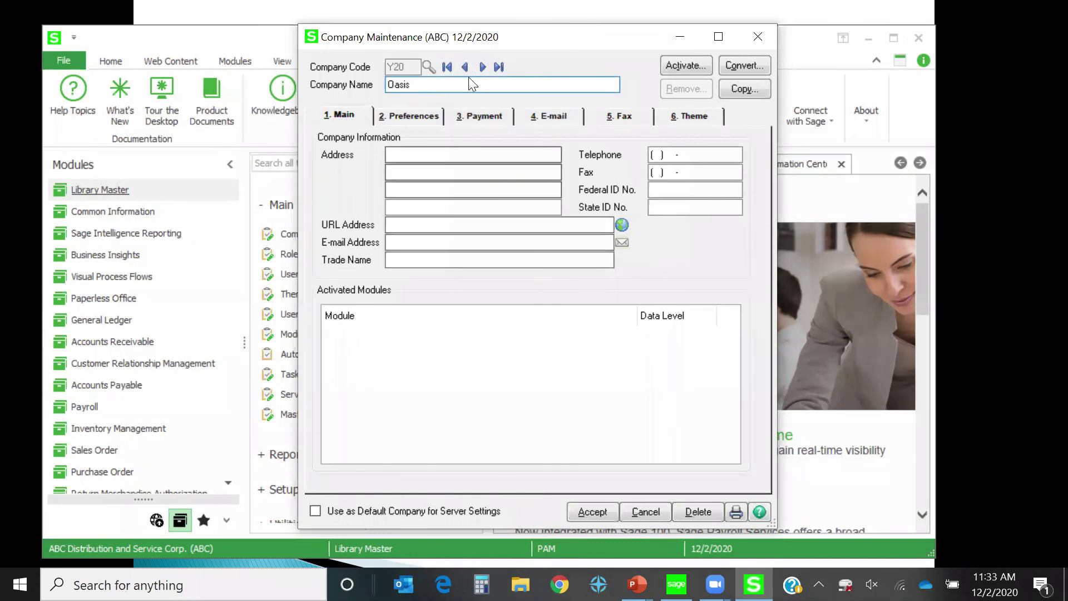
{"action": "type", "text": "S"}
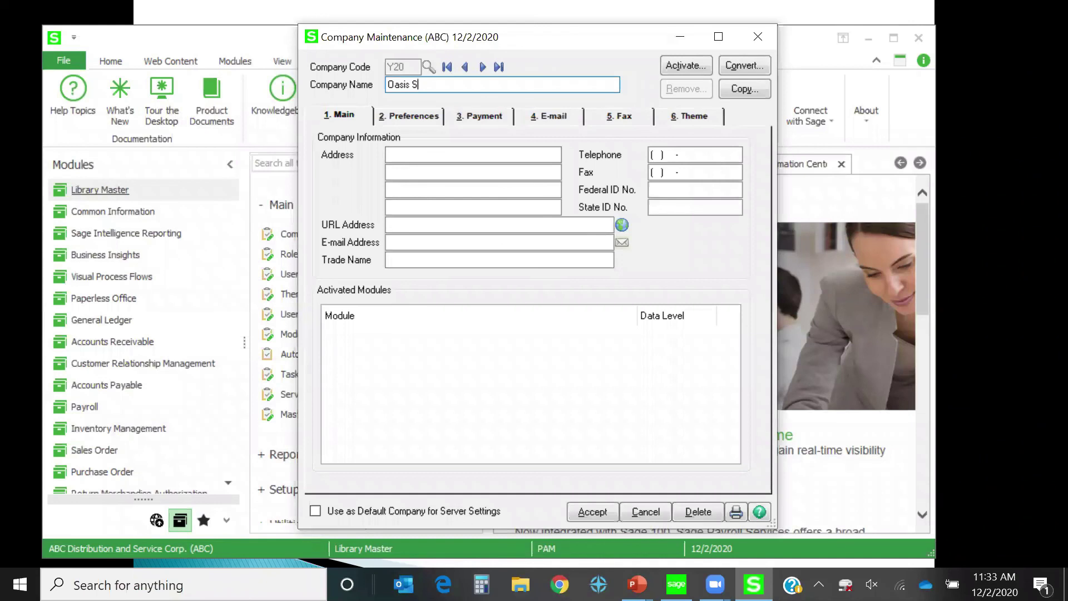
{"action": "type", "text": "olutions"}
{"action": "left_click", "coordinate": [459, 160]}
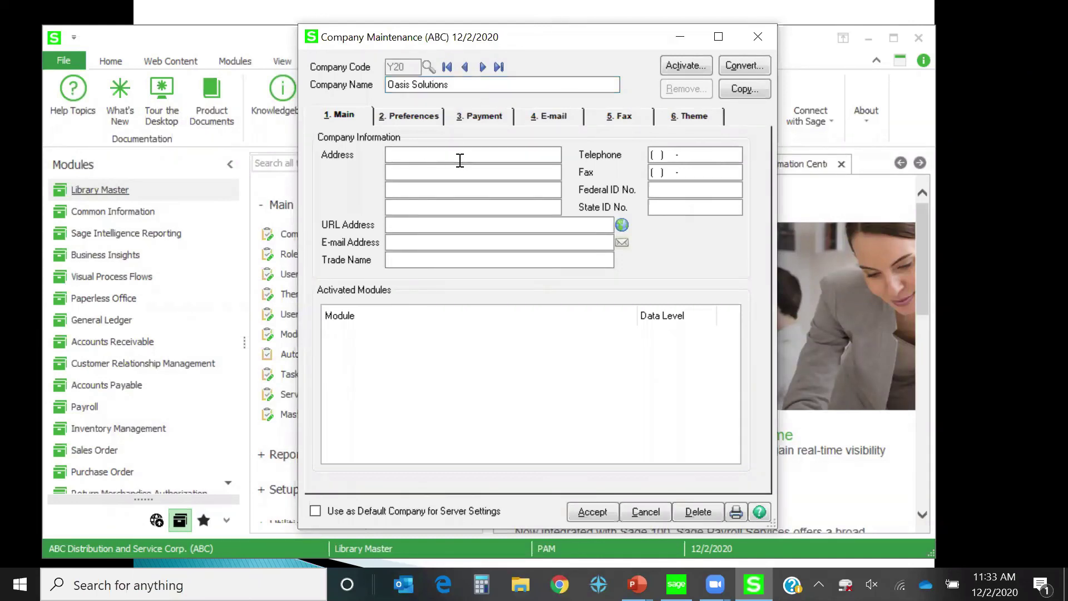
{"action": "type", "text": "4100 Williamsburg Plaza"}
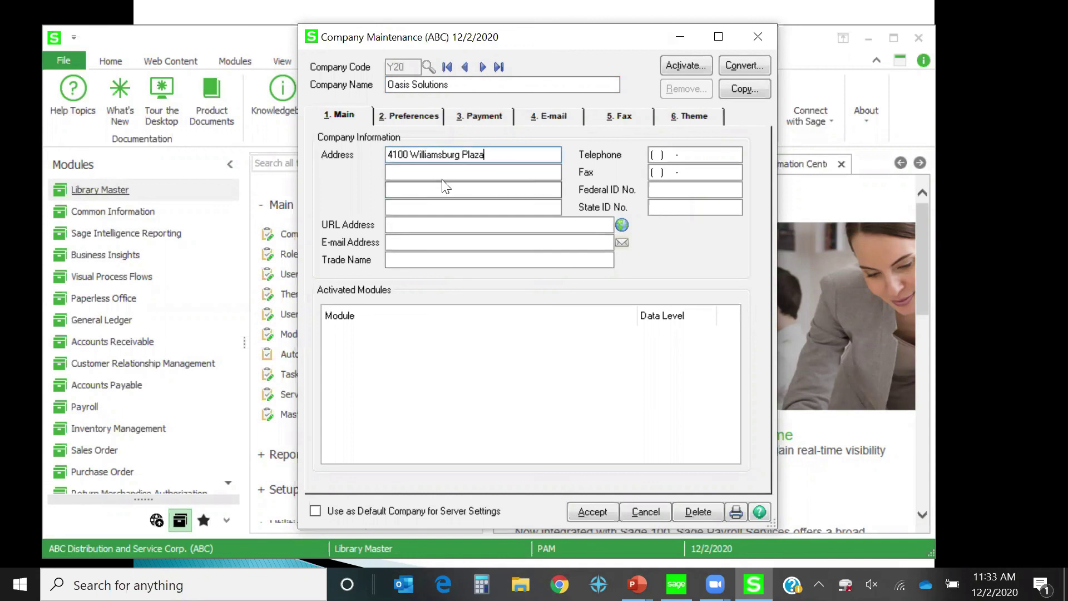
{"action": "left_click", "coordinate": [691, 189]}
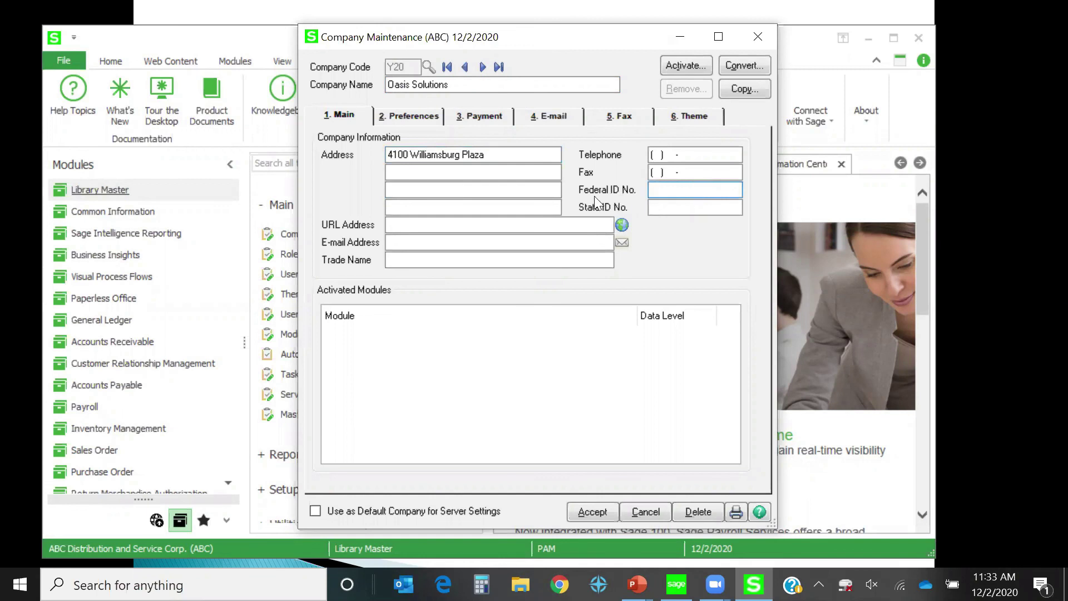
{"action": "left_click", "coordinate": [661, 207]}
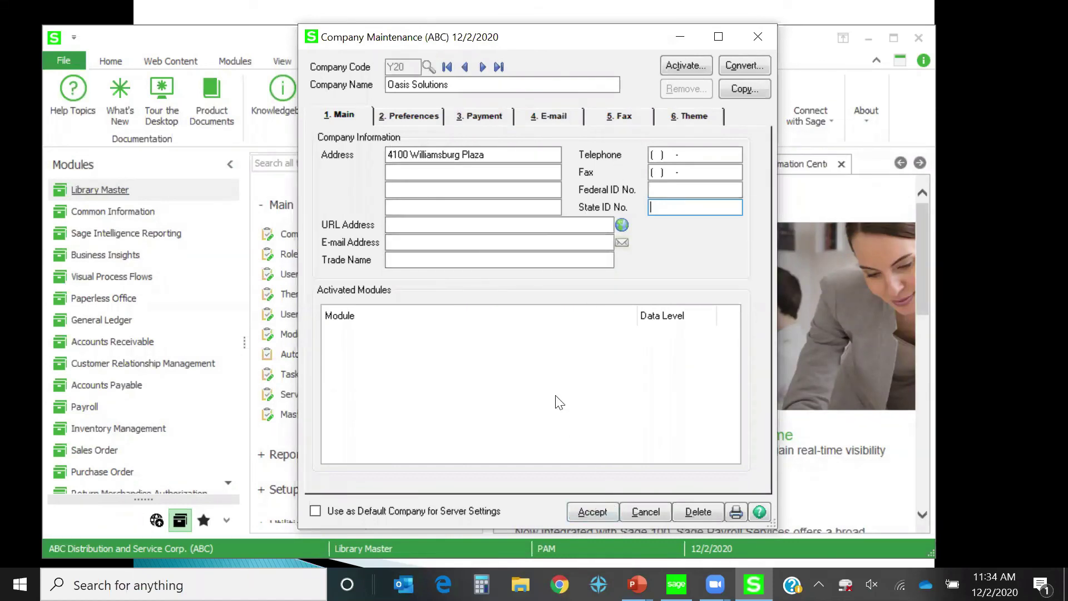
- Save the company record and activate the Common Information, General Ledger and Payroll modules for it
{"action": "left_click", "coordinate": [678, 64]}
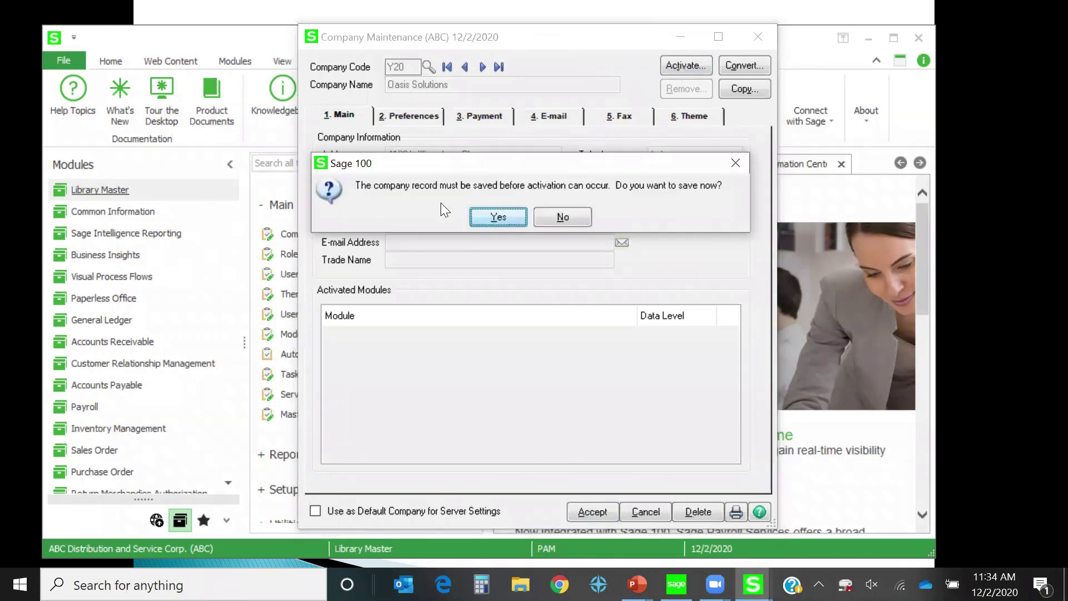
{"action": "left_click", "coordinate": [498, 217]}
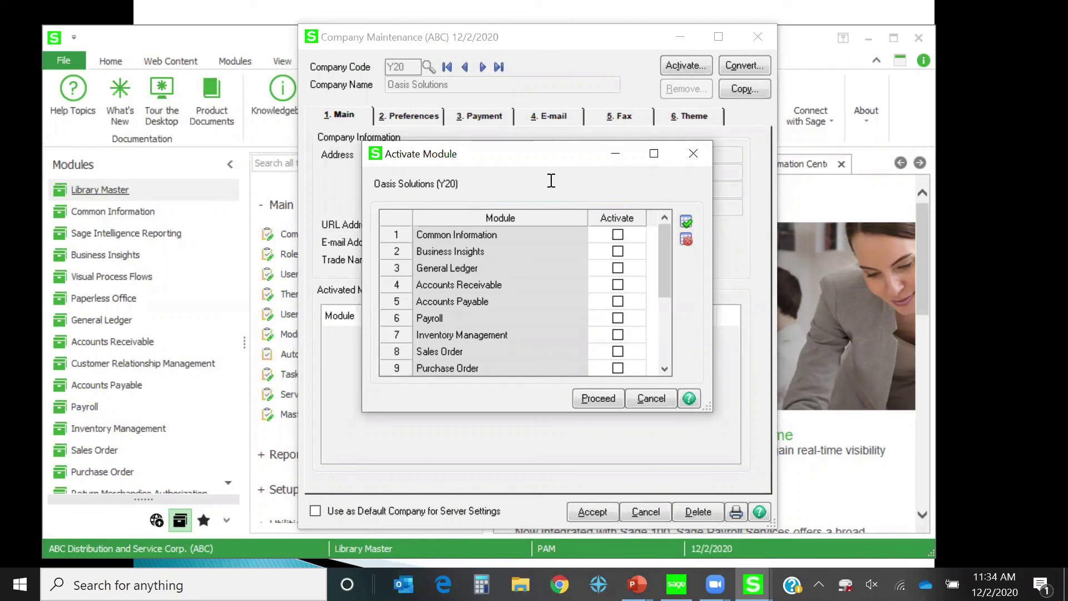
{"action": "left_click", "coordinate": [618, 235]}
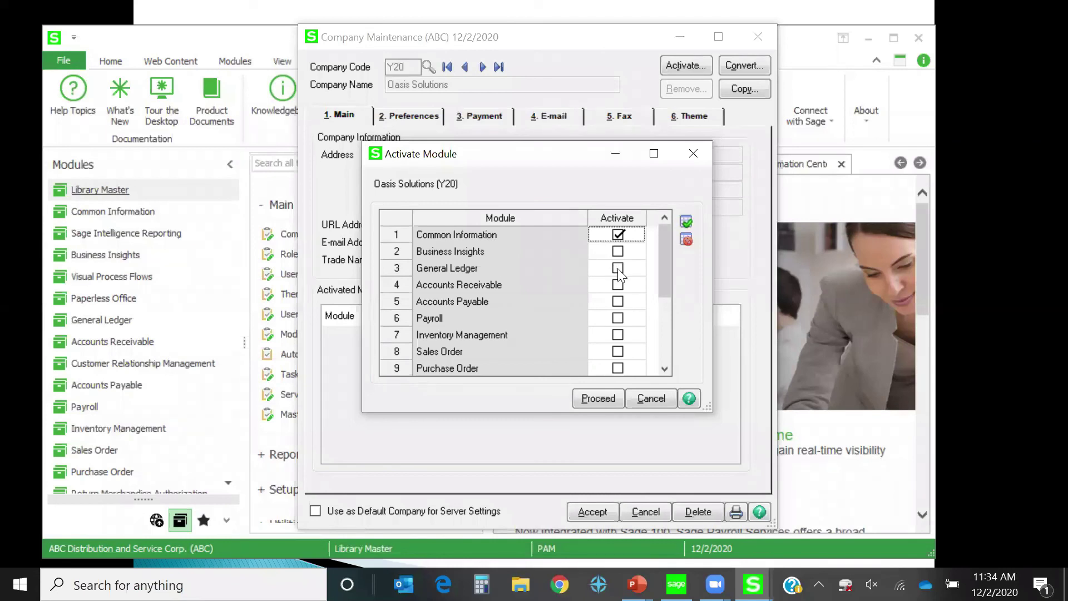
{"action": "left_click", "coordinate": [617, 268]}
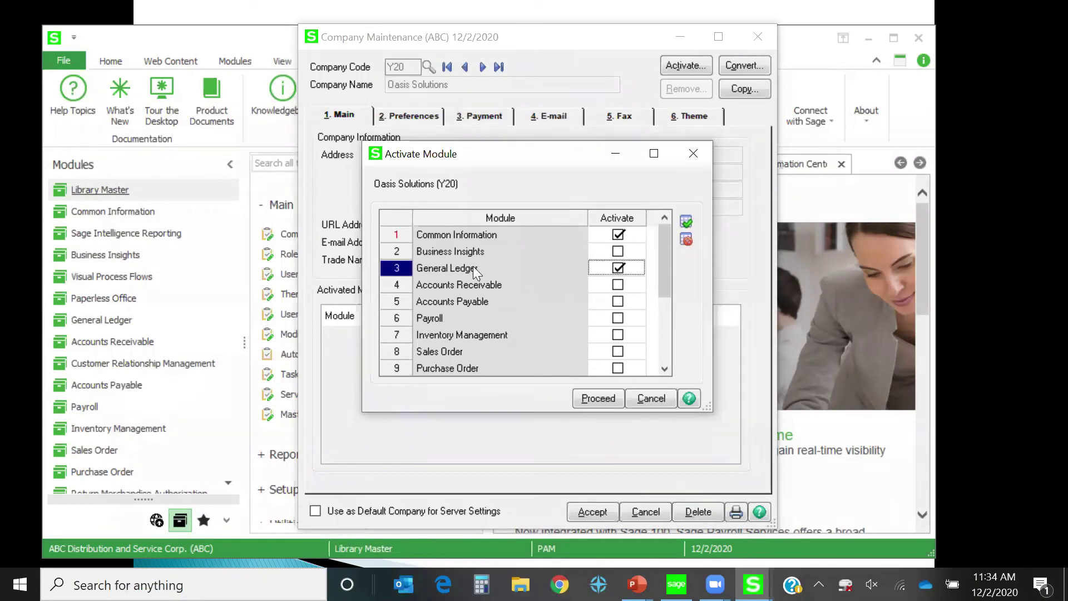
{"action": "left_click", "coordinate": [617, 319]}
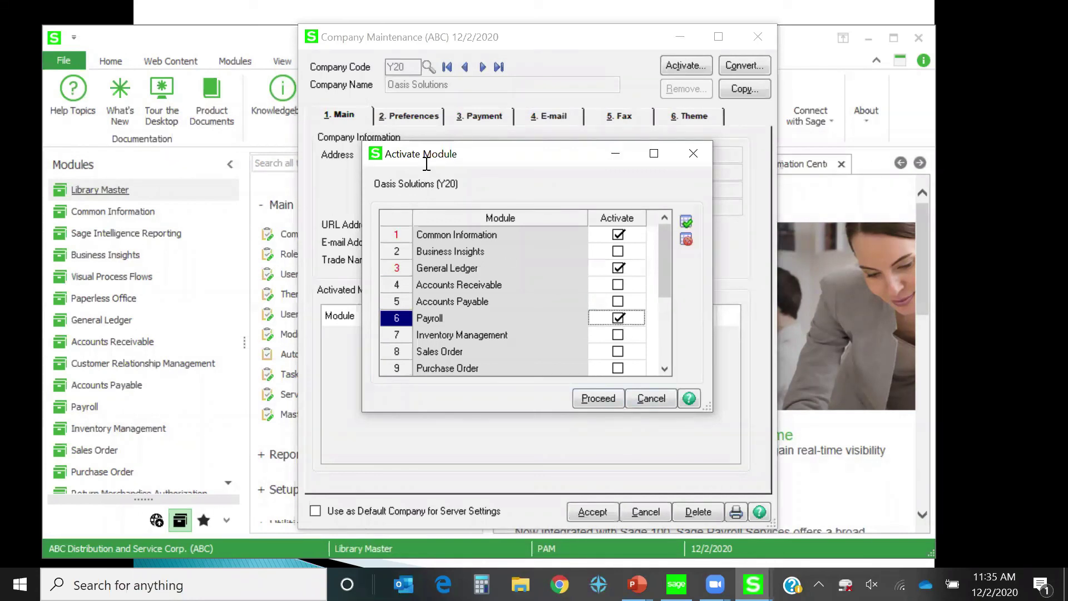
{"action": "left_click", "coordinate": [598, 399]}
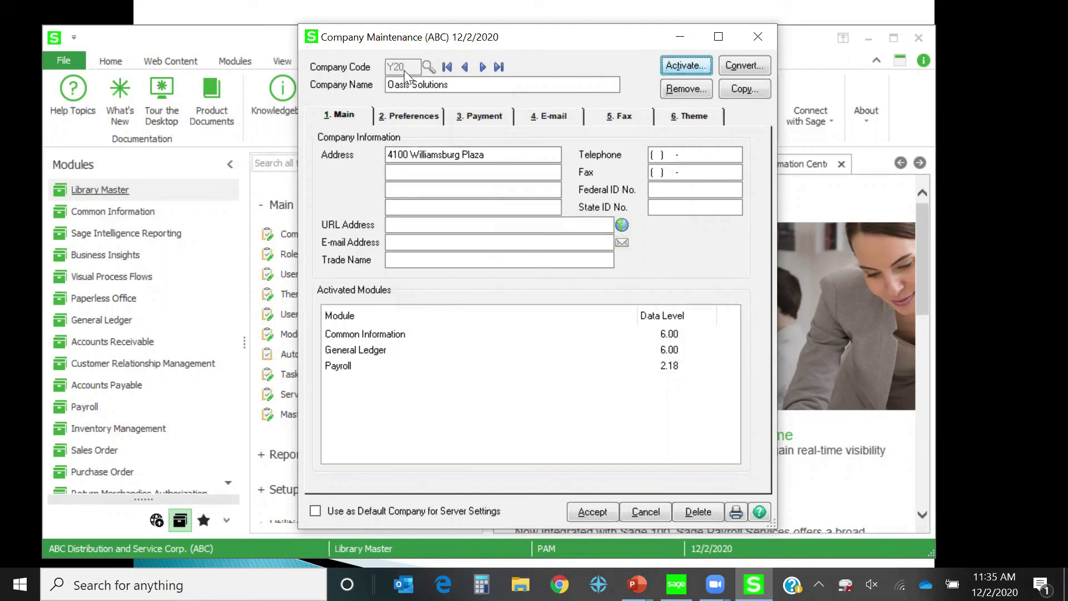
- Start a data copy into company Y20 with ABC as the source company
{"action": "left_click", "coordinate": [751, 91]}
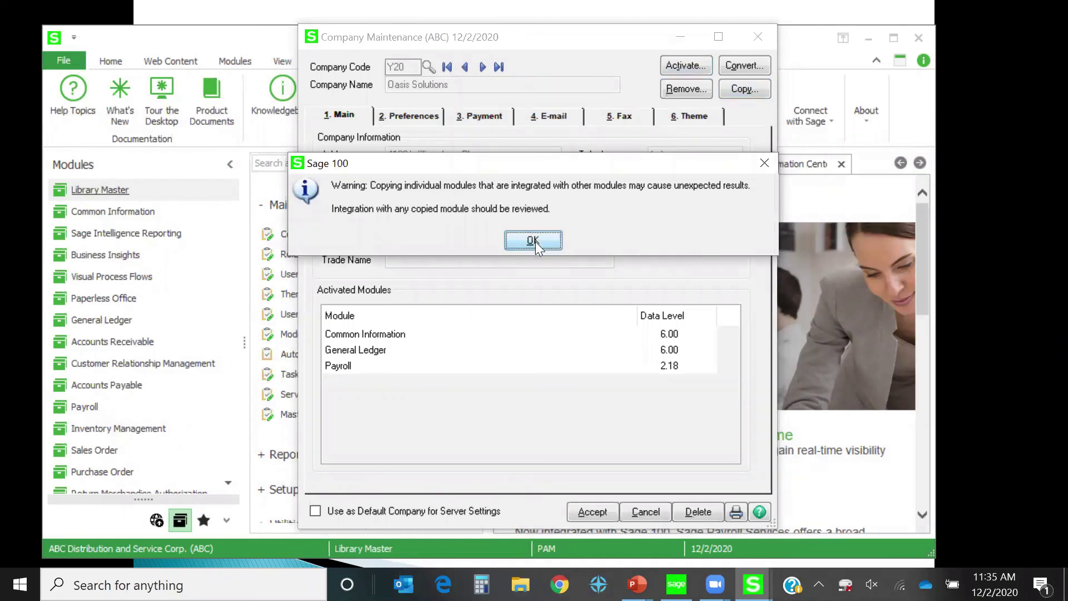
{"action": "left_click", "coordinate": [534, 241]}
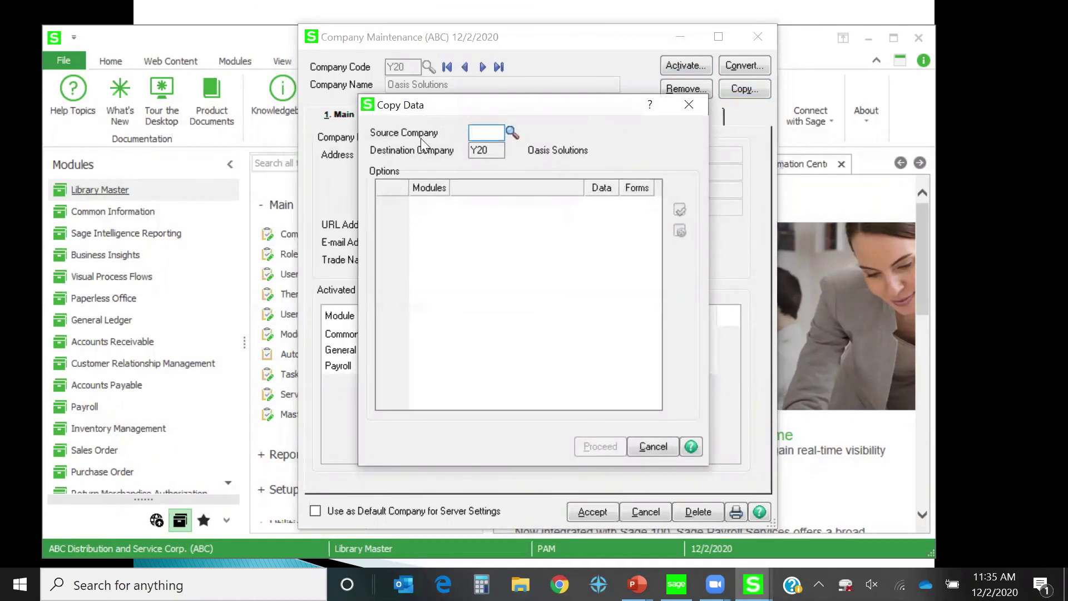
{"action": "type", "text": "ABC"}
{"action": "key", "text": "Tab"}
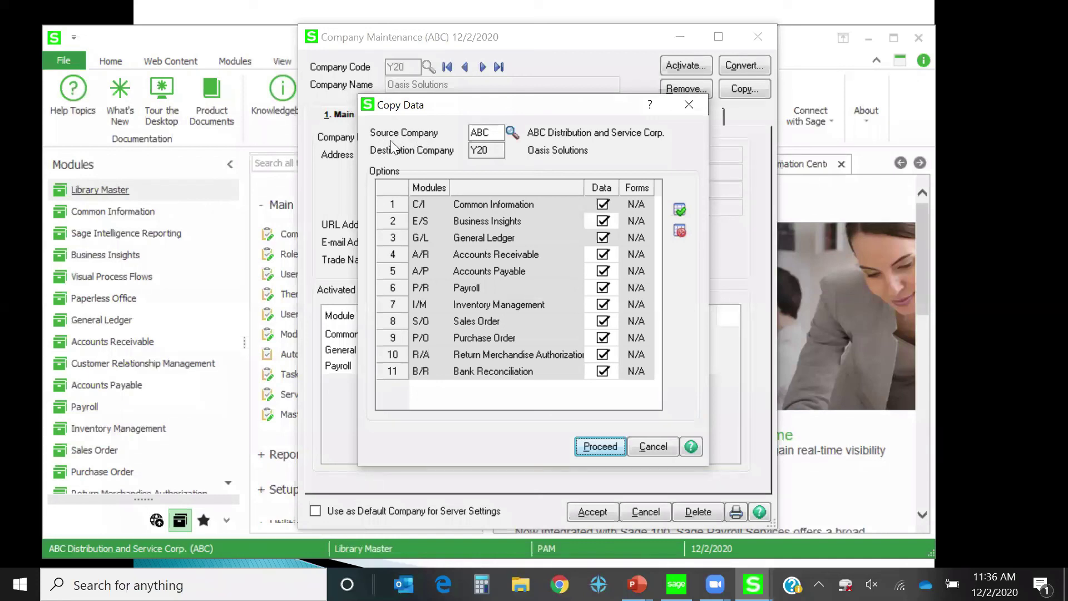
{"action": "left_click", "coordinate": [491, 133]}
{"action": "left_click", "coordinate": [491, 149]}
- Limit the copy to Common Information, General Ledger and Payroll data, and copy all data files to the destination company
{"action": "left_click", "coordinate": [681, 231]}
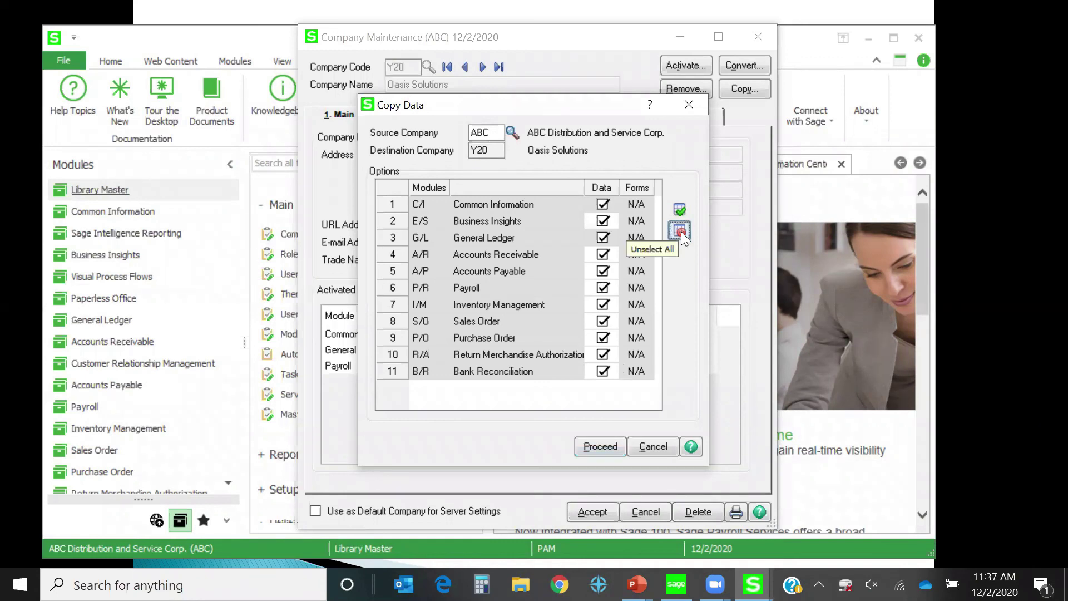
{"action": "left_click", "coordinate": [602, 237]}
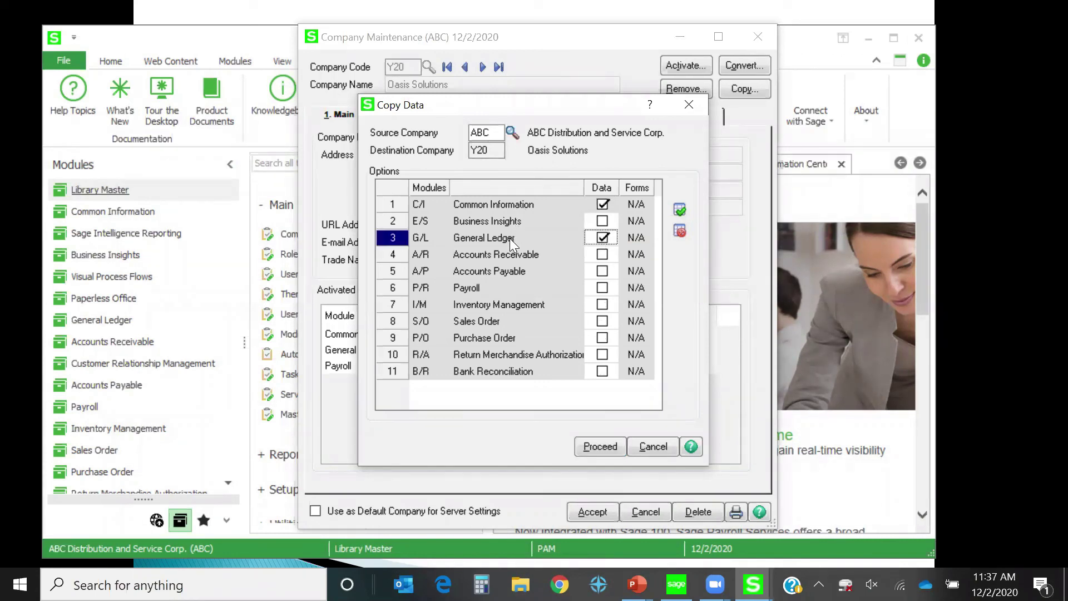
{"action": "left_click", "coordinate": [602, 288]}
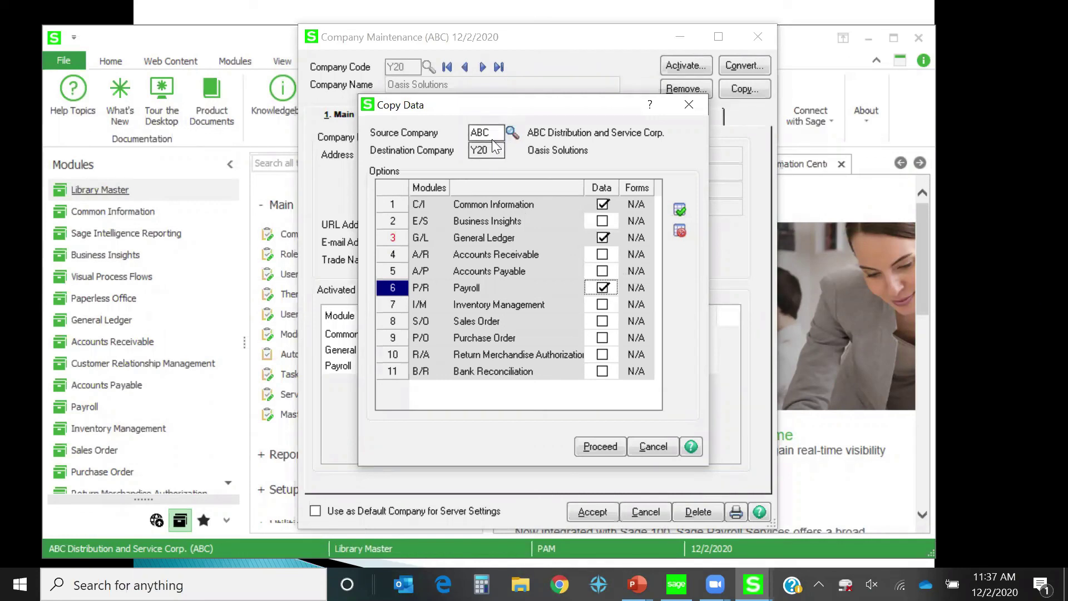
{"action": "left_click", "coordinate": [598, 445]}
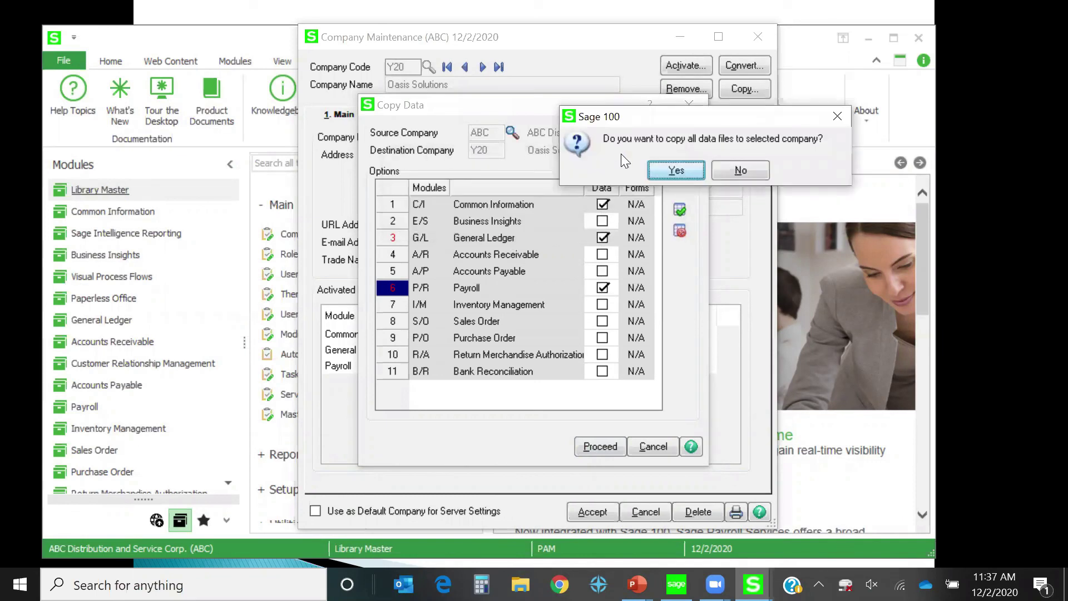
{"action": "left_click", "coordinate": [669, 171]}
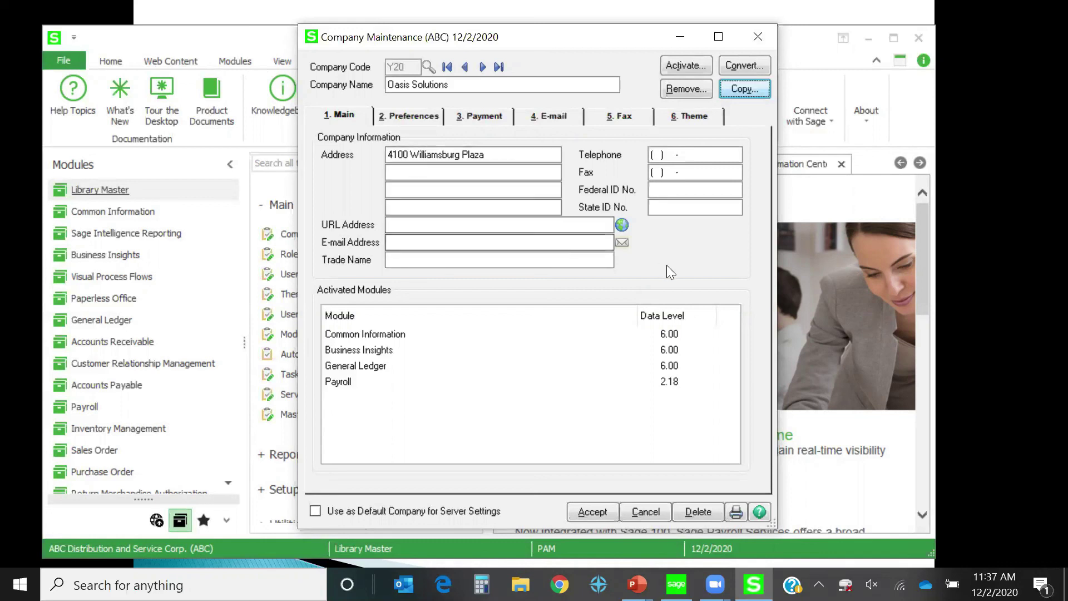
- Close Company Maintenance and switch the active company to Y20, Oasis Solutions
{"action": "left_click", "coordinate": [760, 38]}
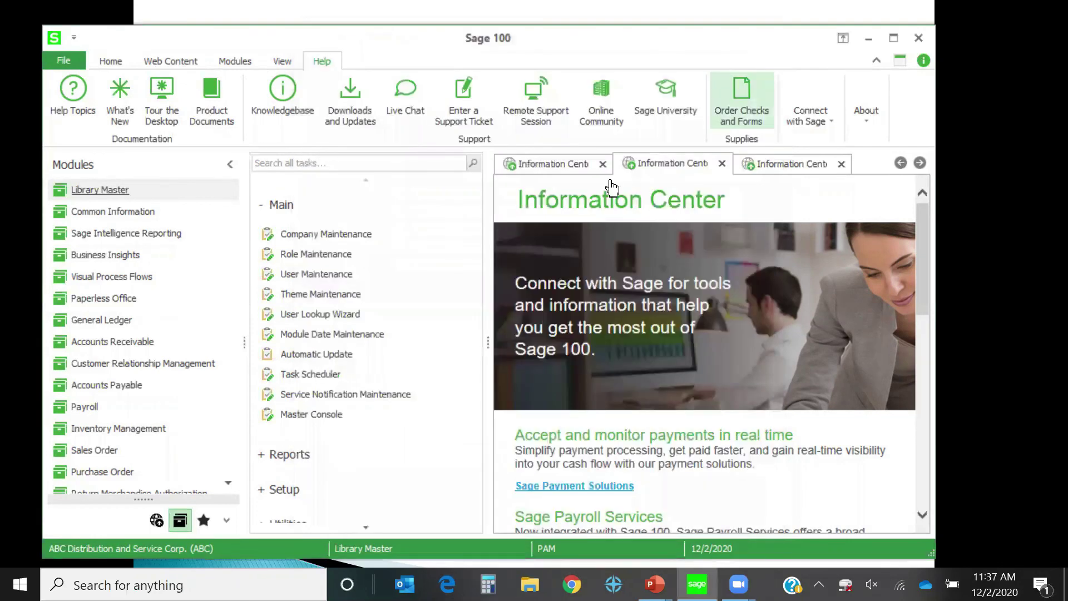
{"action": "double_click", "coordinate": [194, 550]}
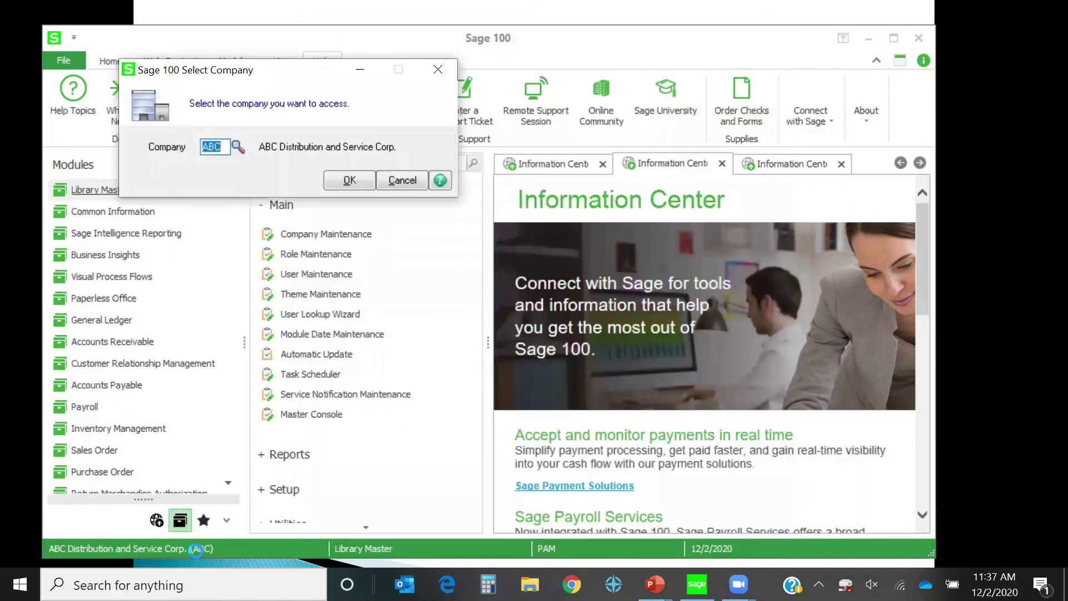
{"action": "left_click", "coordinate": [239, 143]}
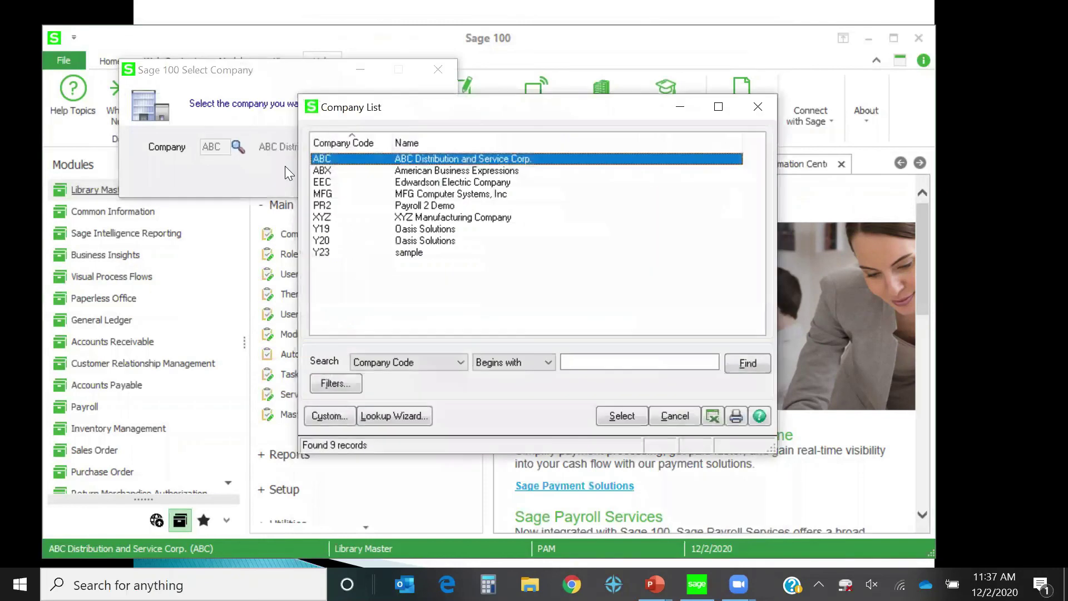
{"action": "double_click", "coordinate": [440, 241]}
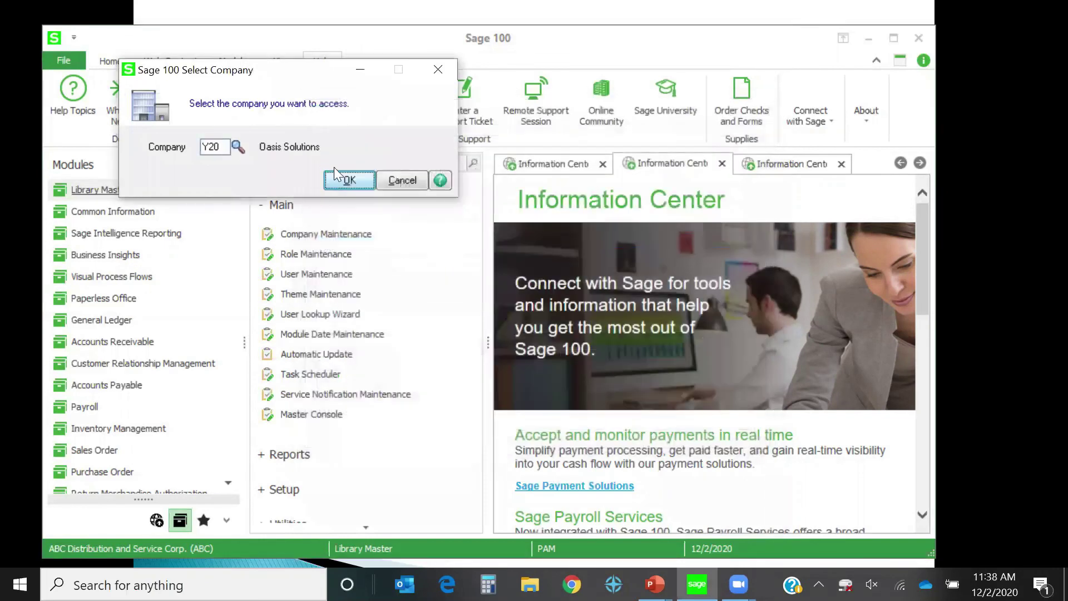
{"action": "left_click", "coordinate": [347, 184]}
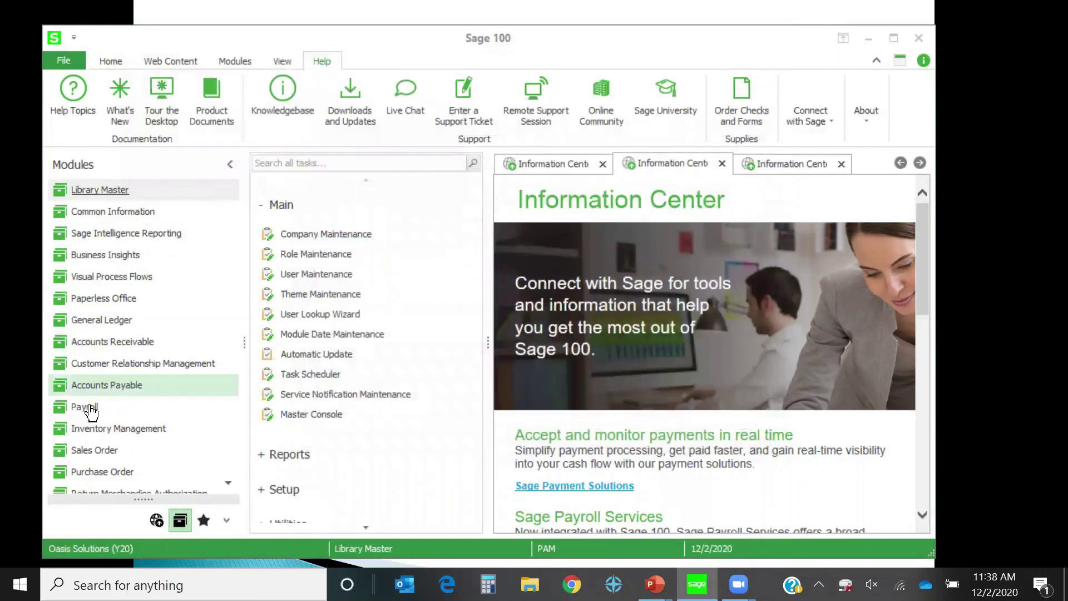
- Open Payroll's Employee Maintenance, declining the tax update download and acknowledging the data entry warning
{"action": "left_click", "coordinate": [84, 407]}
{"action": "left_click", "coordinate": [319, 179]}
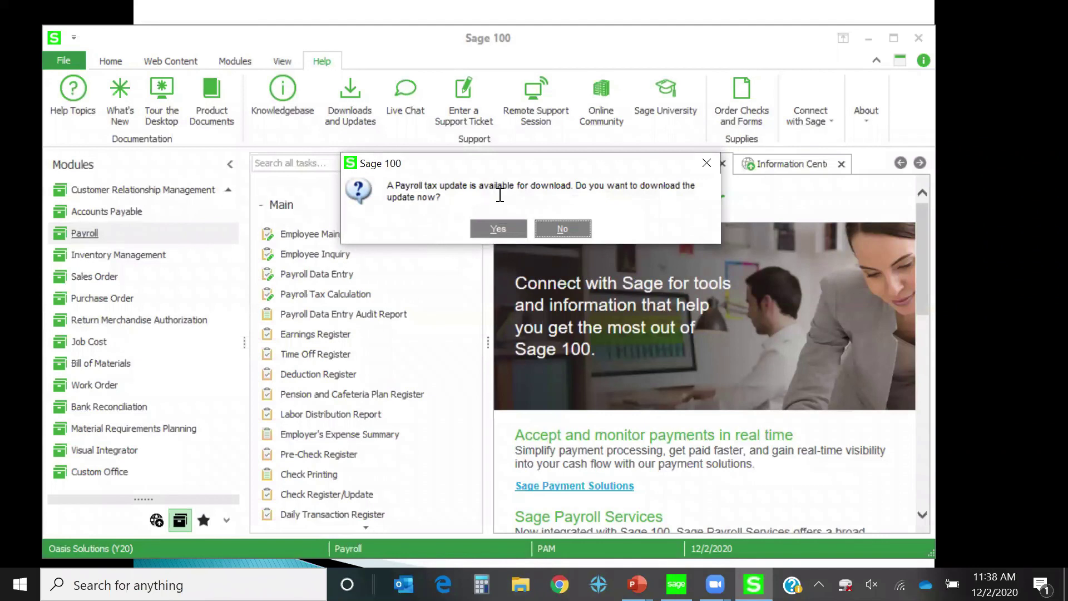
{"action": "left_click", "coordinate": [563, 228]}
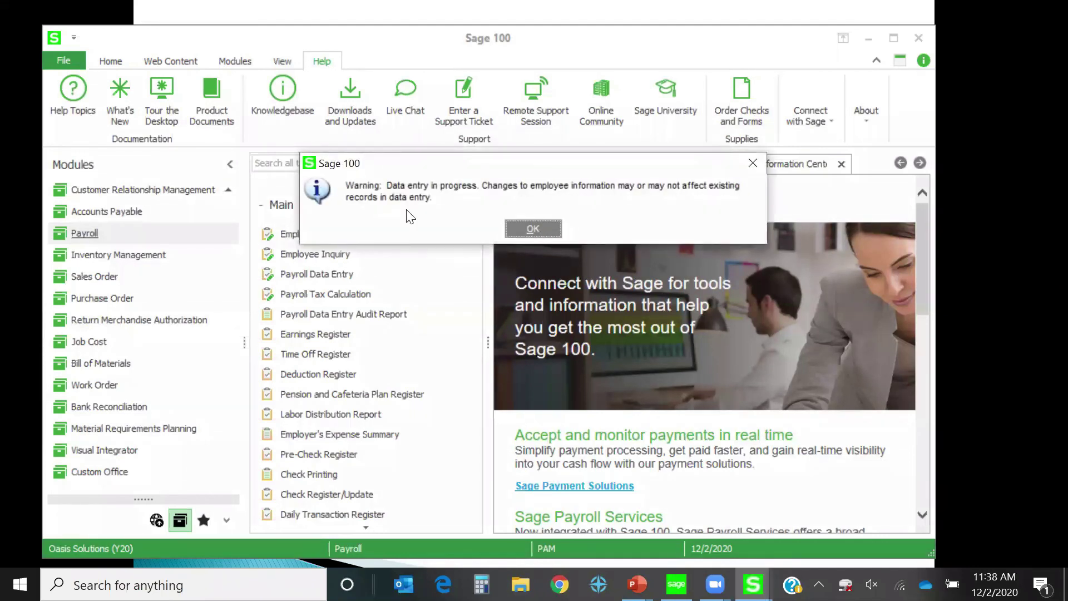
{"action": "left_click", "coordinate": [532, 229]}
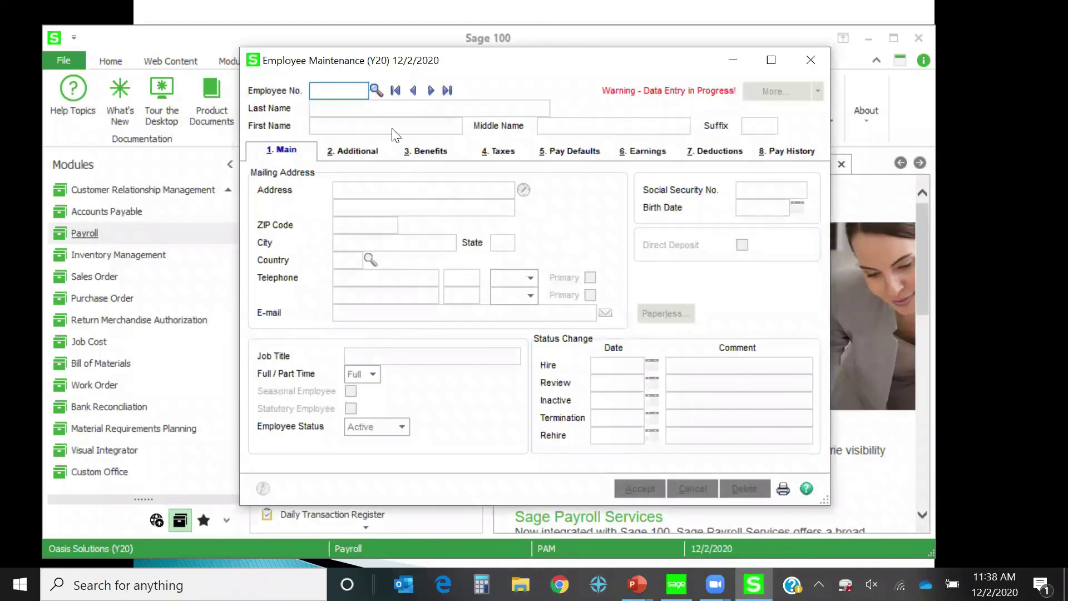
- Review the first employee's general information, pay history, earnings and pay defaults, and close Employee Maintenance
{"action": "left_click", "coordinate": [431, 90]}
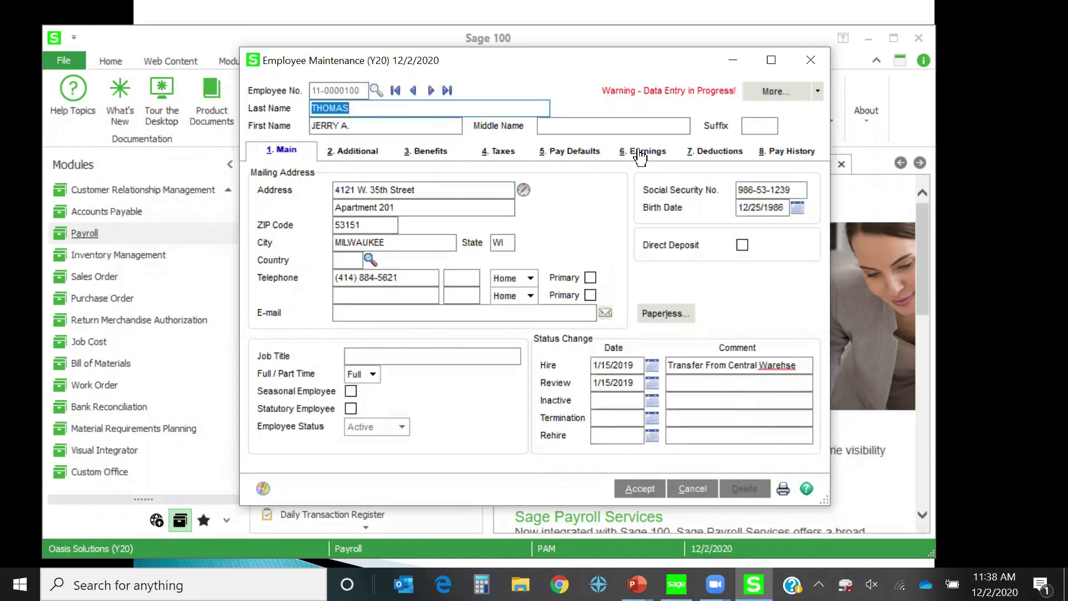
{"action": "left_click", "coordinate": [791, 155]}
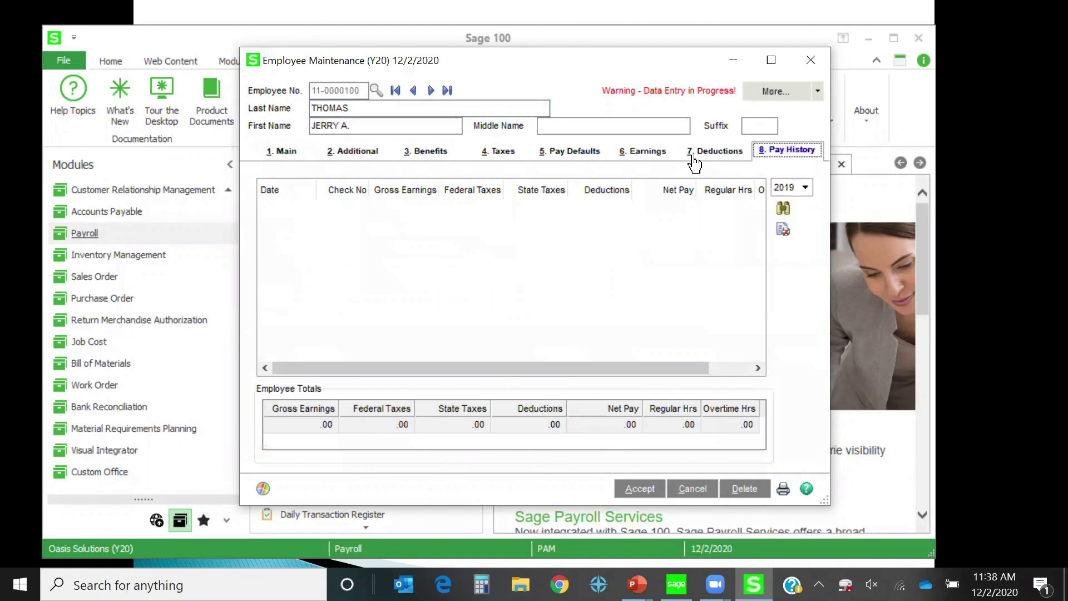
{"action": "left_click", "coordinate": [645, 157]}
{"action": "left_click", "coordinate": [580, 151]}
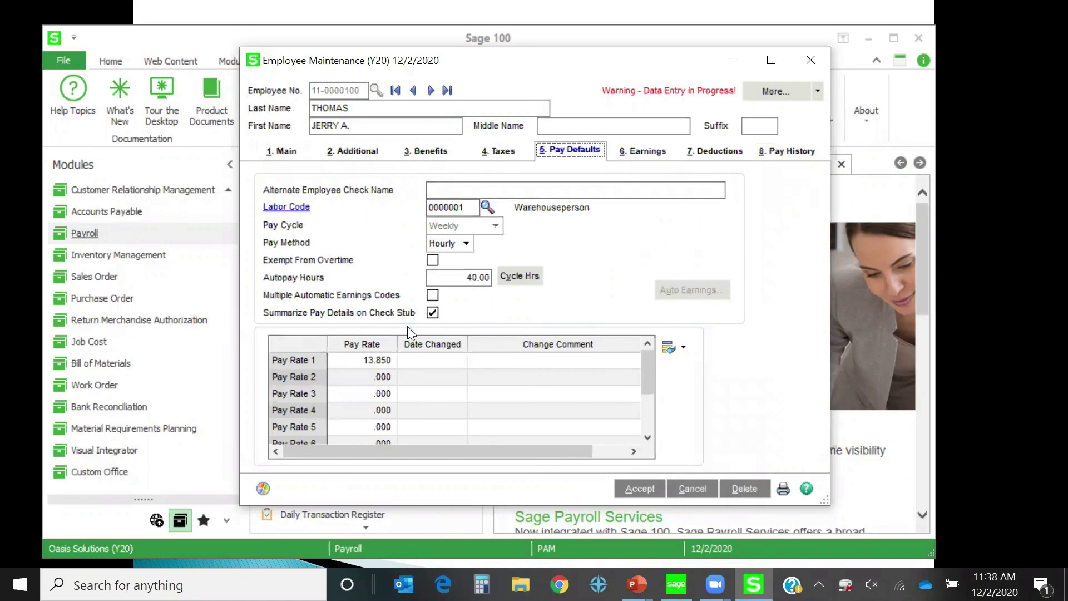
{"action": "left_click", "coordinate": [281, 151]}
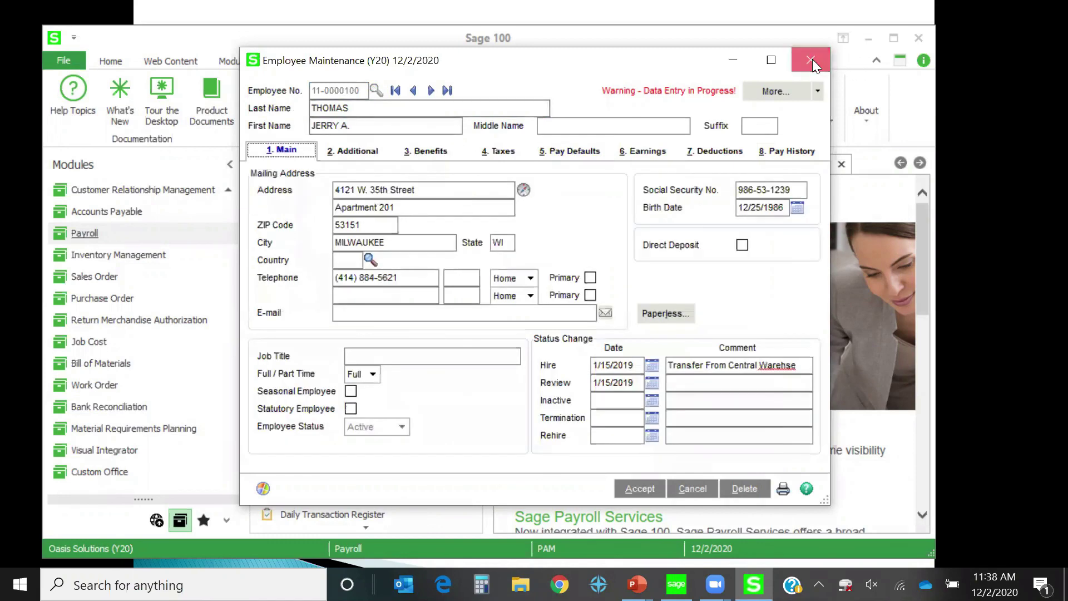
{"action": "left_click", "coordinate": [810, 60]}
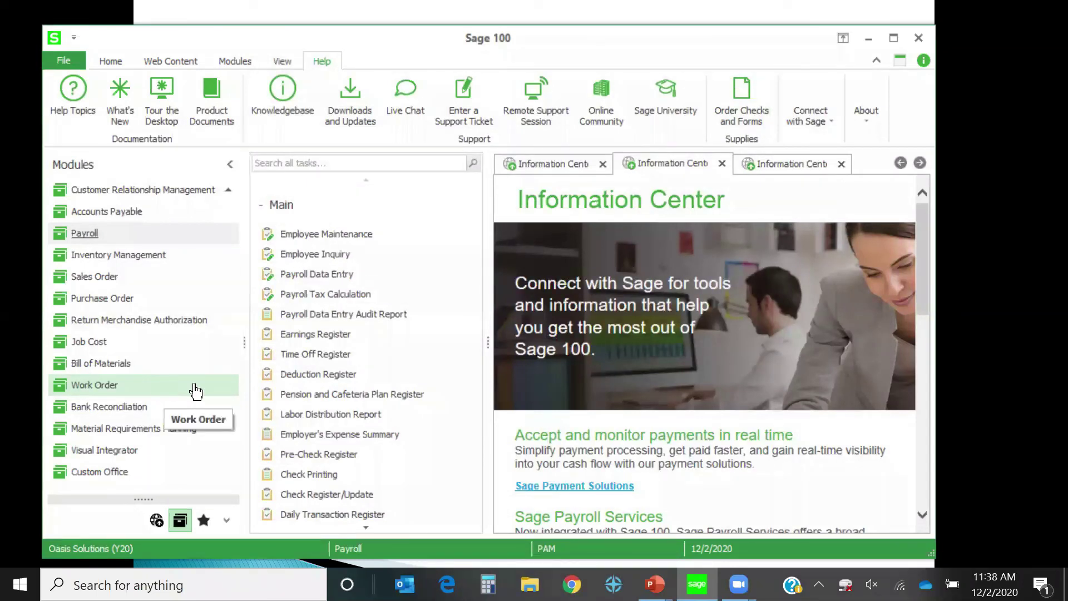
- Look through the Payroll module's Reports, Period End and Setup tasks
{"action": "scroll", "coordinate": [392, 411], "scroll_direction": "down", "scroll_amount": 3}
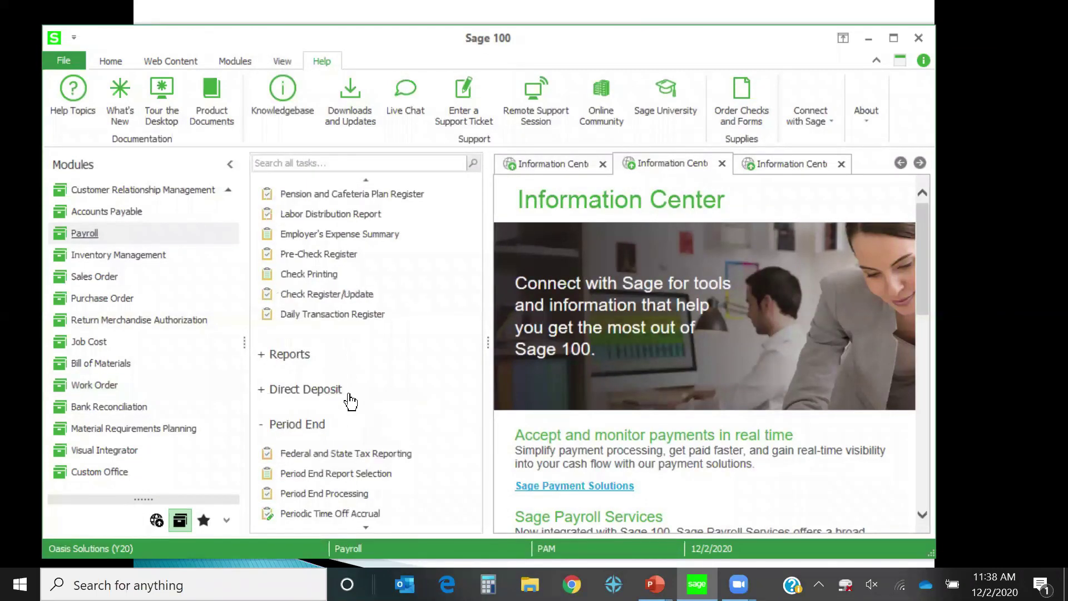
{"action": "left_click", "coordinate": [262, 357]}
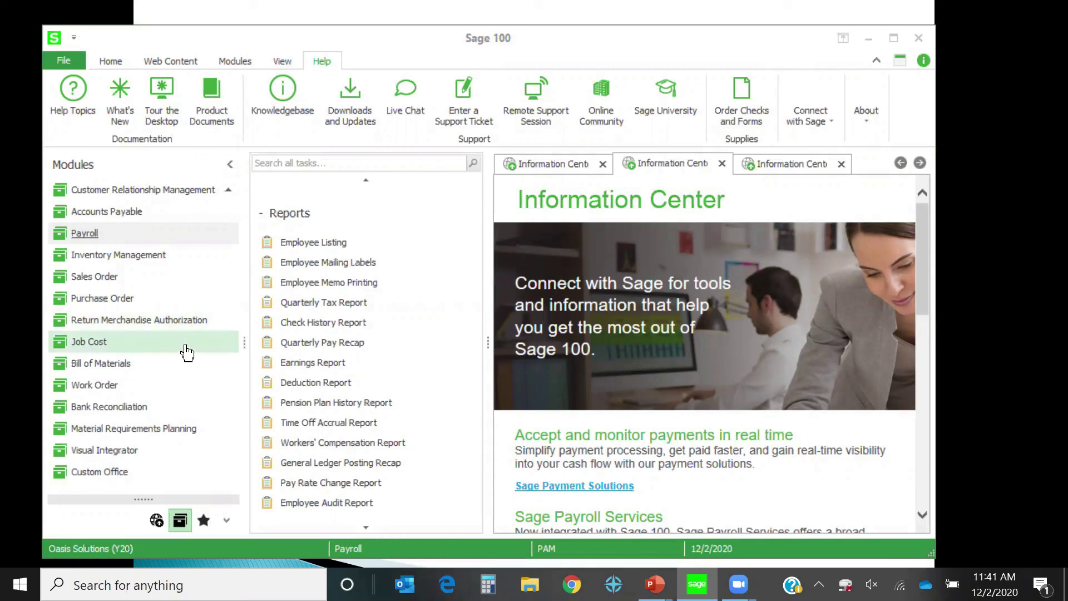
{"action": "left_click", "coordinate": [86, 234]}
{"action": "scroll", "coordinate": [369, 352], "scroll_direction": "up", "scroll_amount": 3}
{"action": "scroll", "coordinate": [371, 356], "scroll_direction": "down", "scroll_amount": 8}
{"action": "scroll", "coordinate": [371, 356], "scroll_direction": "down", "scroll_amount": 3}
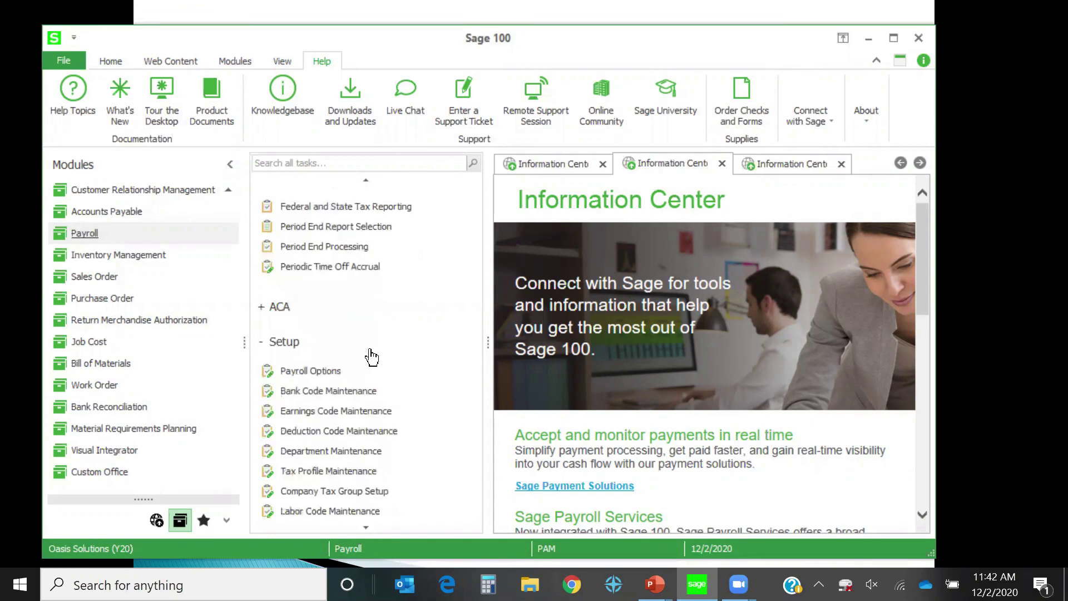
{"action": "scroll", "coordinate": [371, 356], "scroll_direction": "down", "scroll_amount": 3}
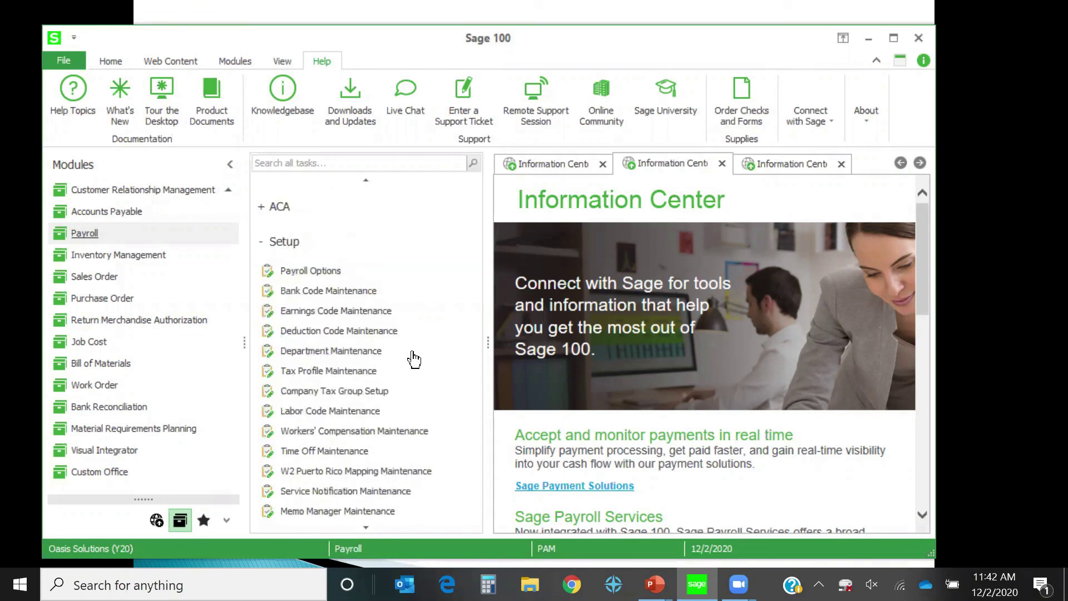
{"action": "scroll", "coordinate": [413, 359], "scroll_direction": "up", "scroll_amount": 3}
{"action": "scroll", "coordinate": [413, 359], "scroll_direction": "down", "scroll_amount": 5}
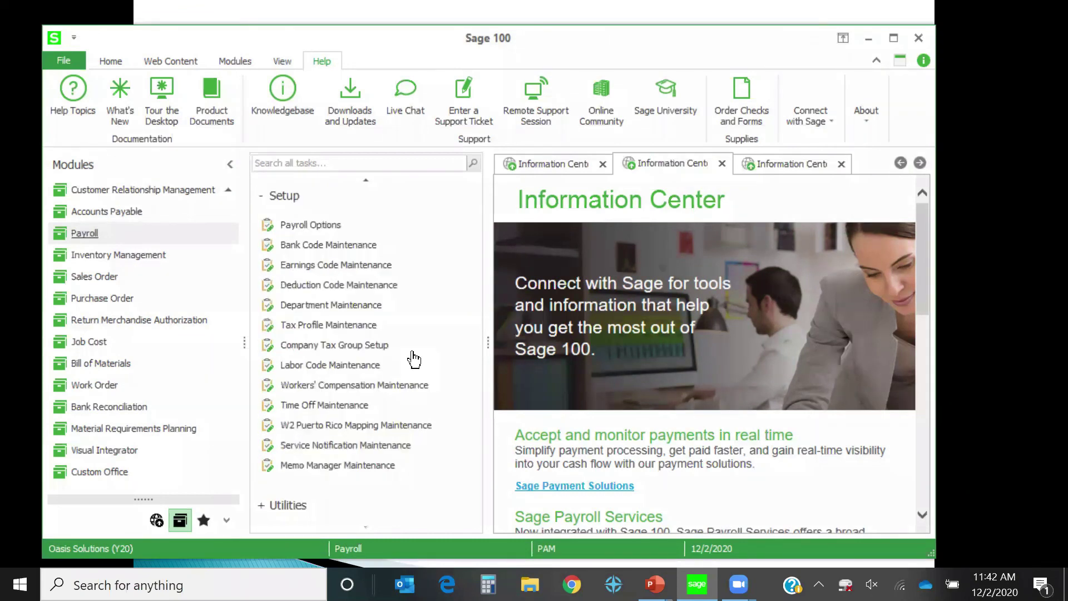
{"action": "scroll", "coordinate": [413, 359], "scroll_direction": "up", "scroll_amount": 6}
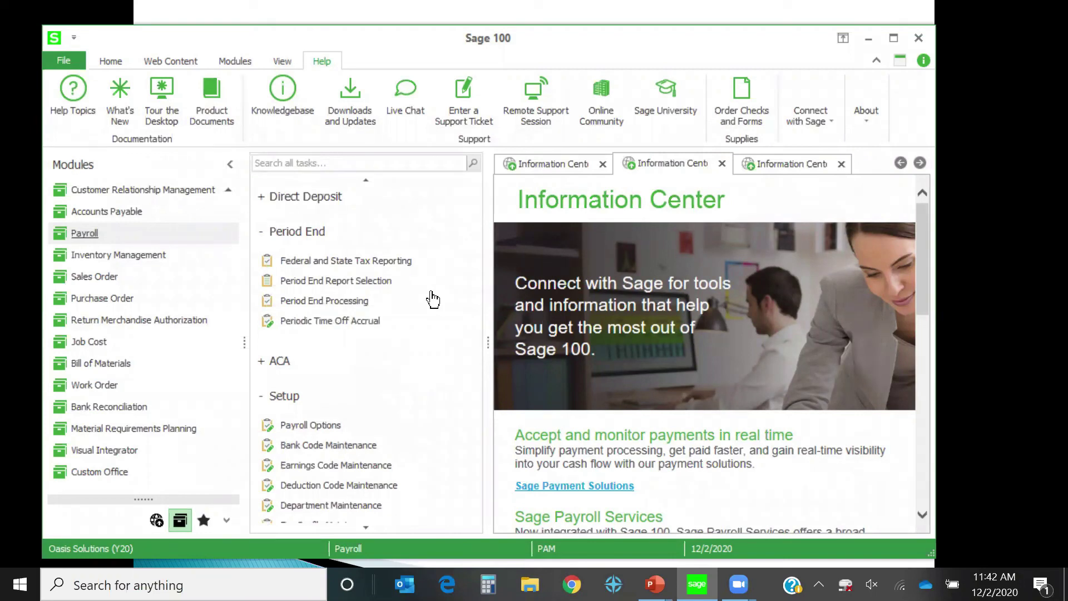
- Add the Quarterly Tax Report with the STANDARD setting to Payroll's Period End Report Selection
{"action": "left_click", "coordinate": [341, 282]}
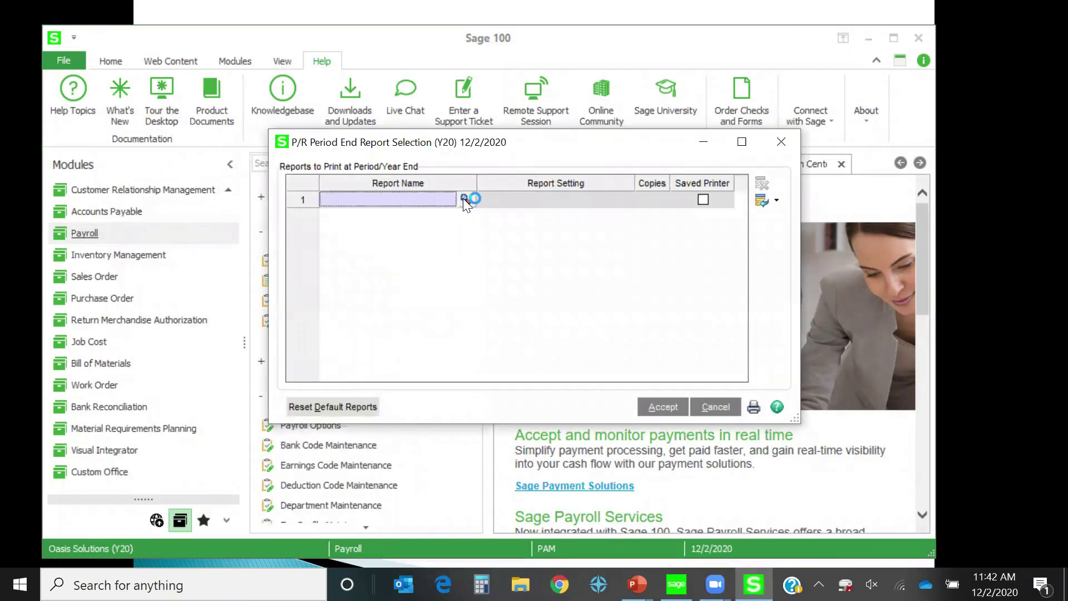
{"action": "left_click", "coordinate": [464, 199]}
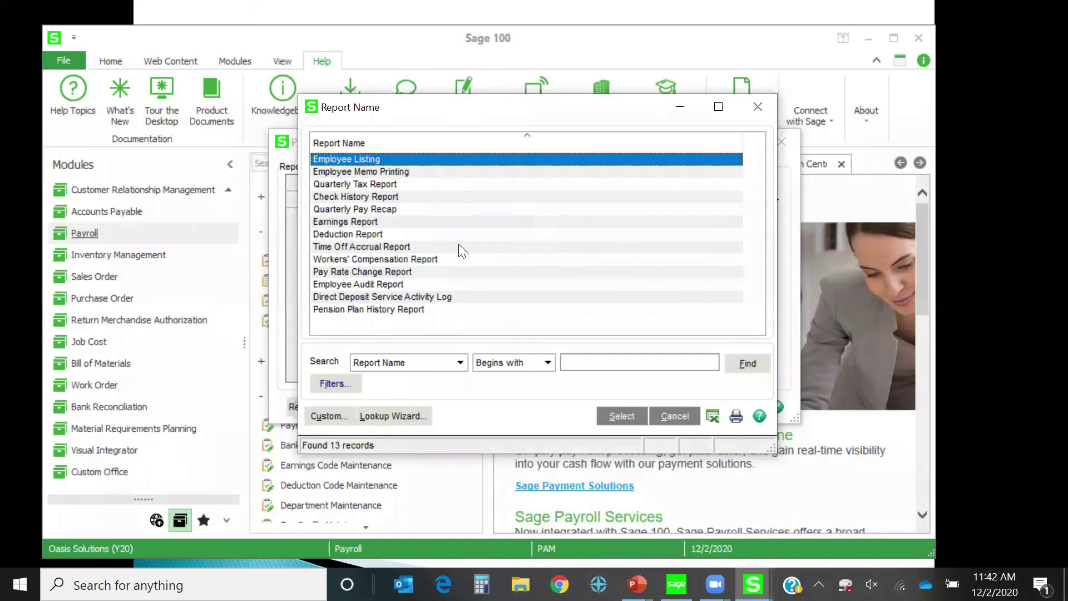
{"action": "double_click", "coordinate": [411, 184]}
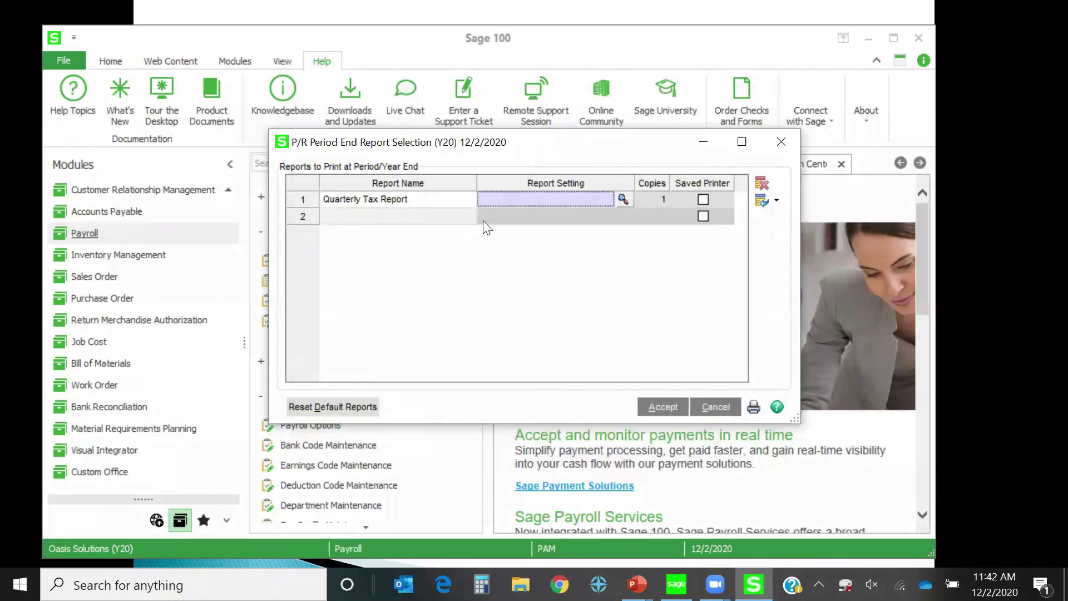
{"action": "left_click", "coordinate": [466, 221]}
{"action": "left_click", "coordinate": [526, 219]}
{"action": "left_click", "coordinate": [622, 199]}
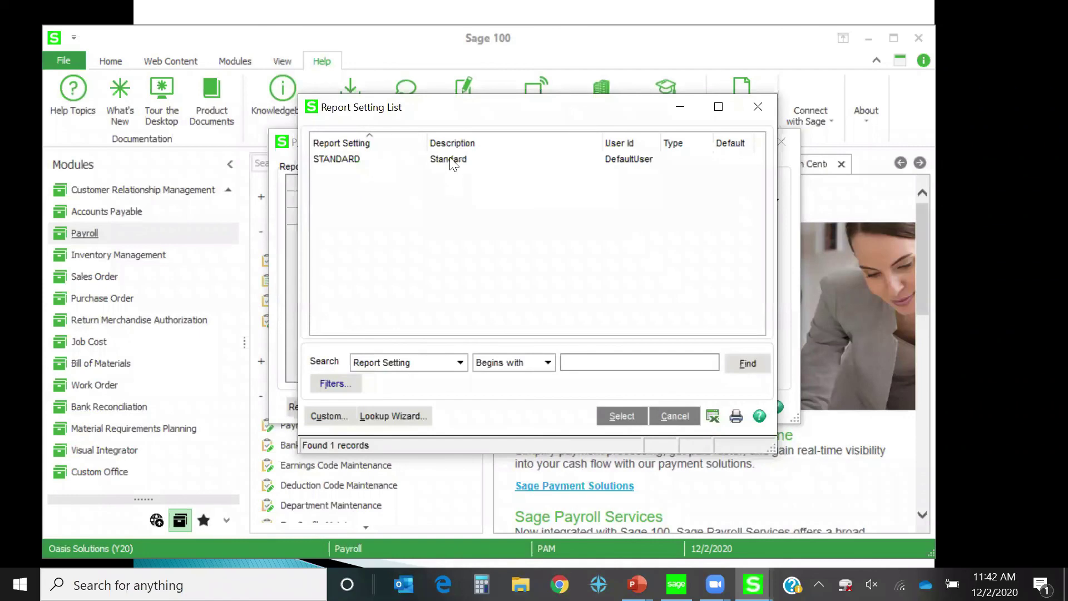
{"action": "double_click", "coordinate": [450, 162]}
- Add the Workers' Compensation Report with the STANDARD setting to the period end reports and accept the selection
{"action": "left_click", "coordinate": [447, 220]}
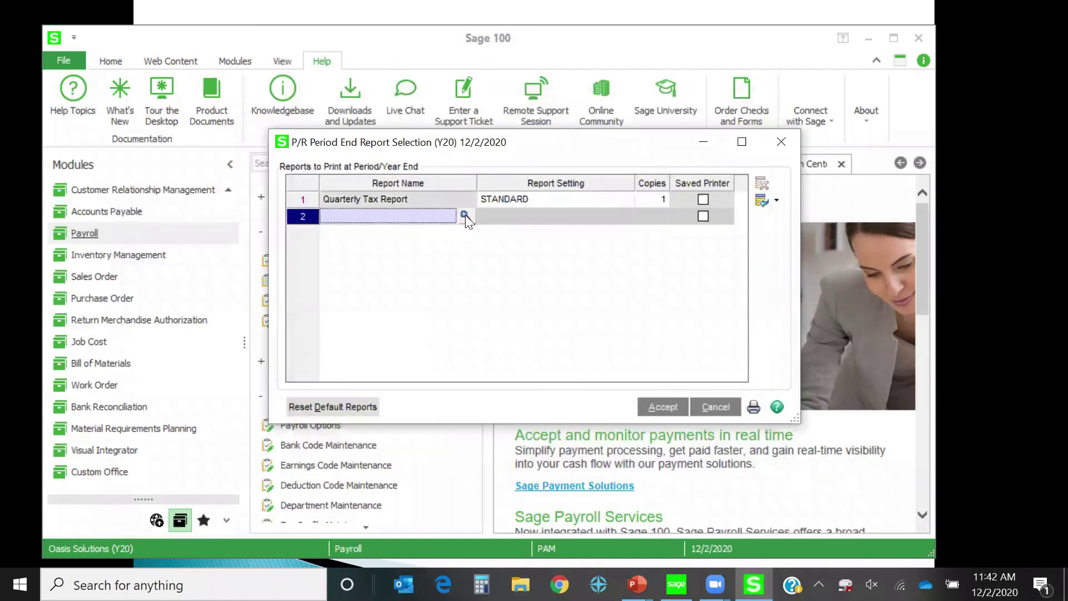
{"action": "left_click", "coordinate": [464, 215]}
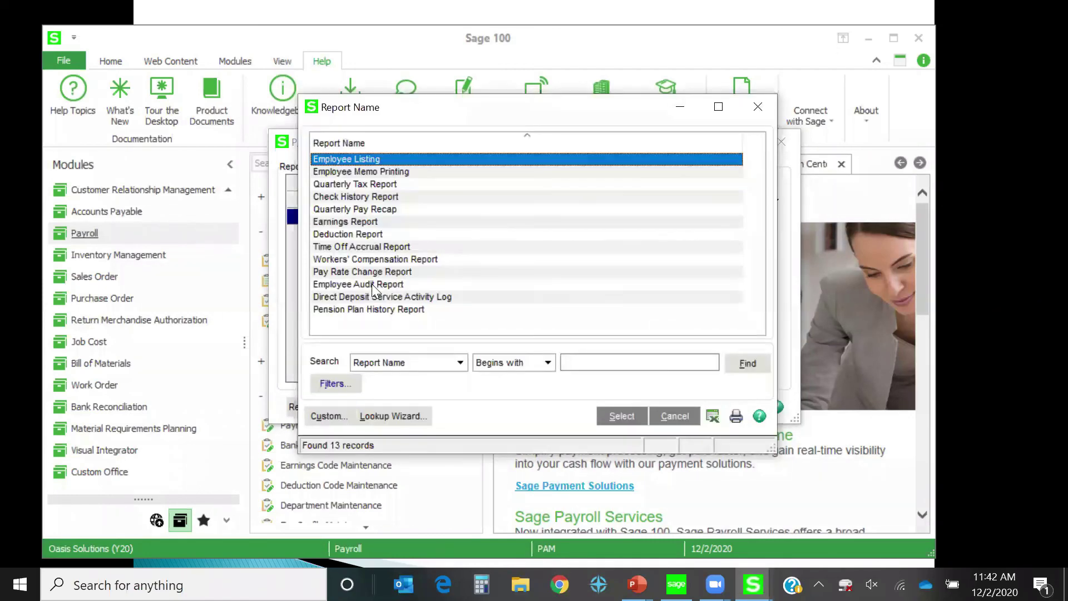
{"action": "double_click", "coordinate": [375, 260]}
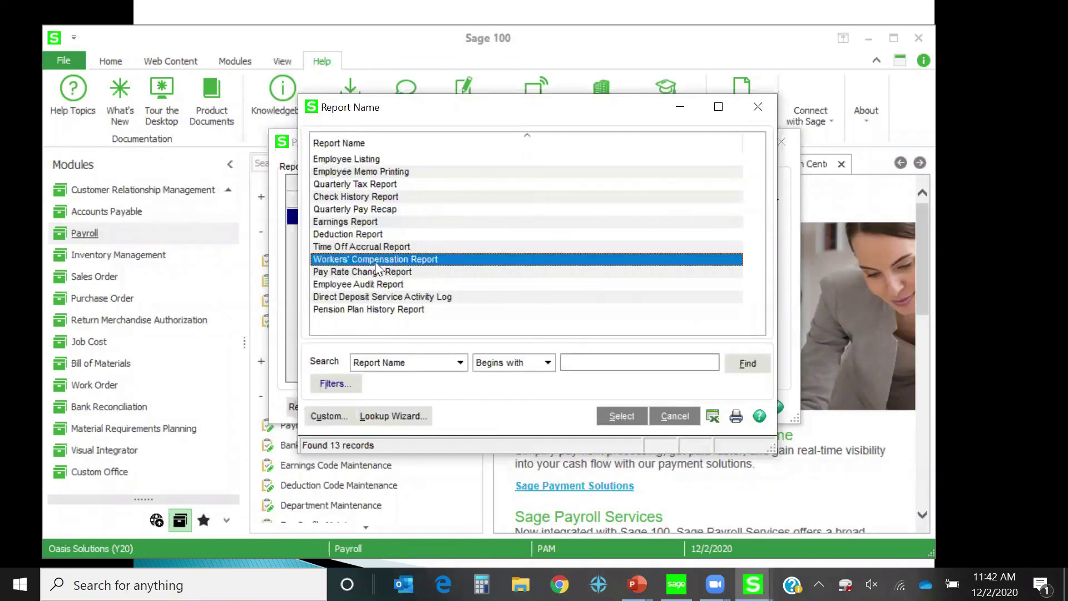
{"action": "left_click", "coordinate": [621, 216]}
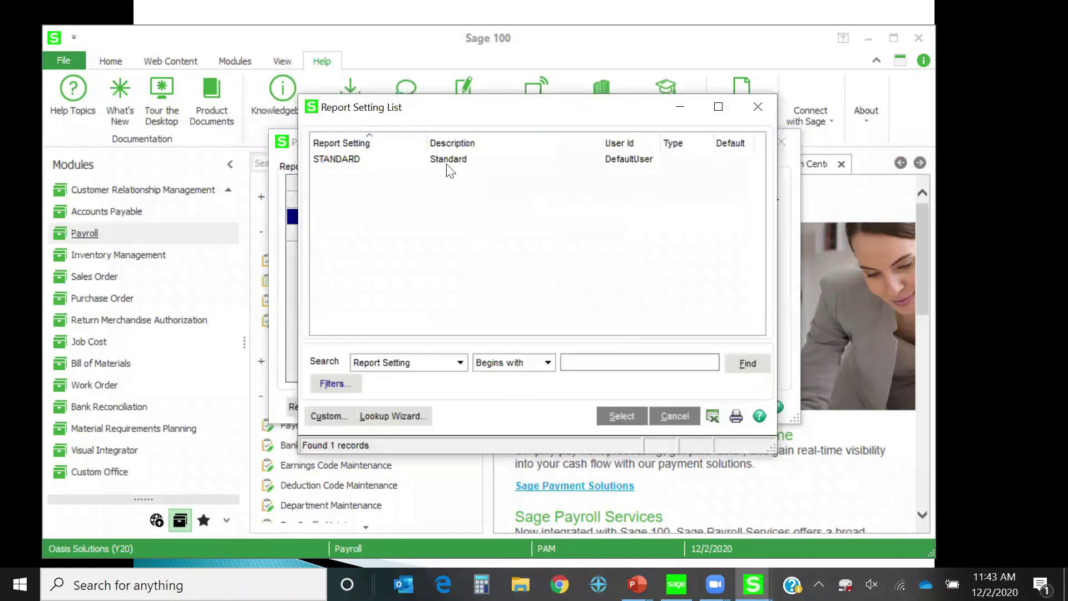
{"action": "double_click", "coordinate": [447, 160]}
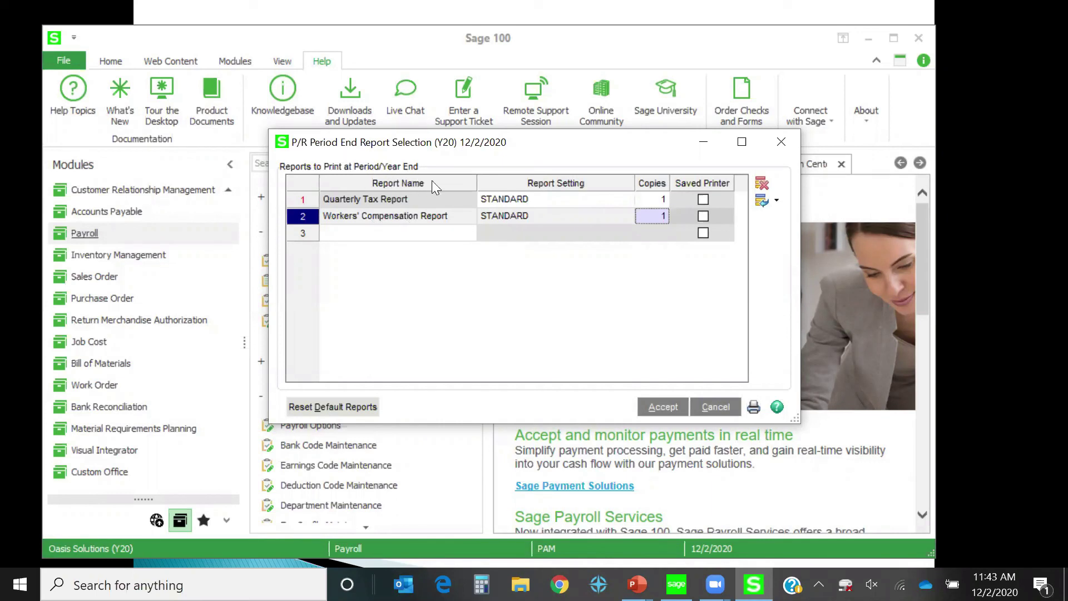
{"action": "left_click", "coordinate": [659, 411]}
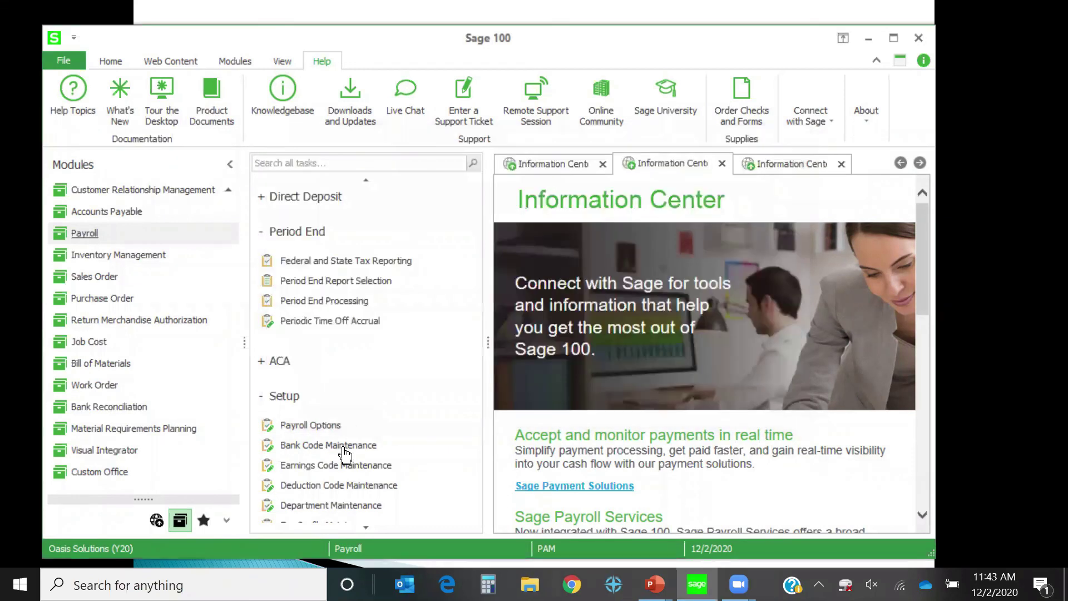
- Try to start Payroll's Period End Processing
{"action": "left_click", "coordinate": [313, 302]}
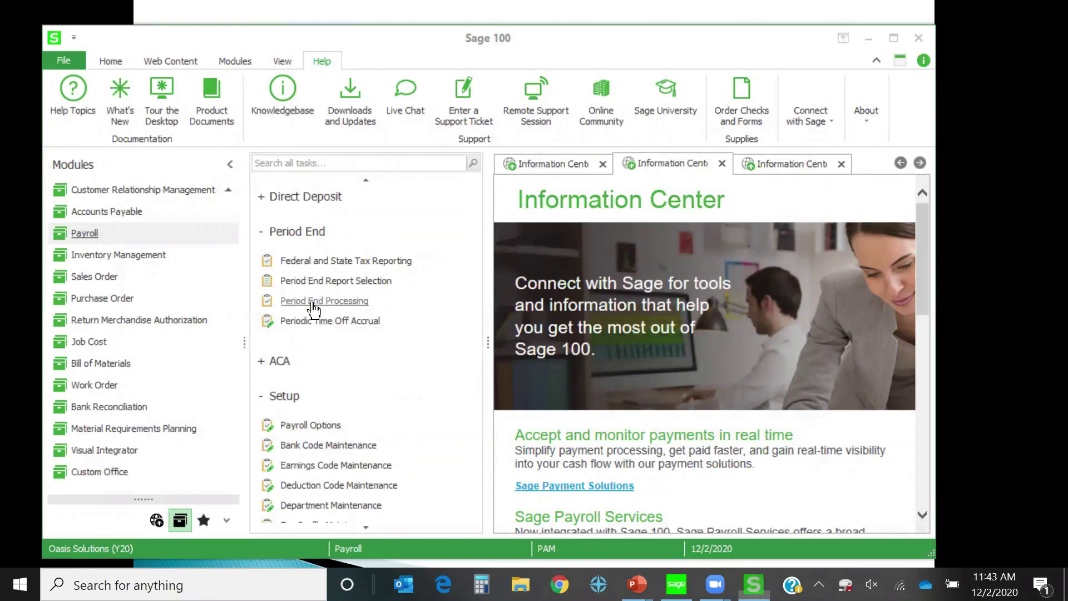
{"action": "left_click", "coordinate": [535, 230]}
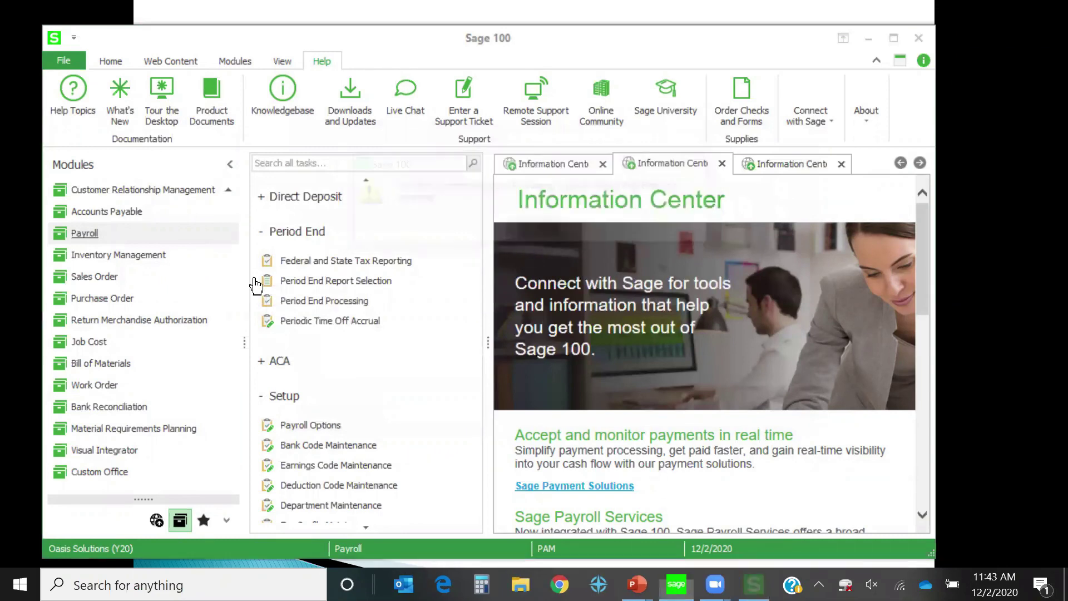
- Open Payroll Data Entry and delete batch 00001, the weekly payroll, with all its entries
{"action": "scroll", "coordinate": [367, 249], "scroll_direction": "up", "scroll_amount": 8}
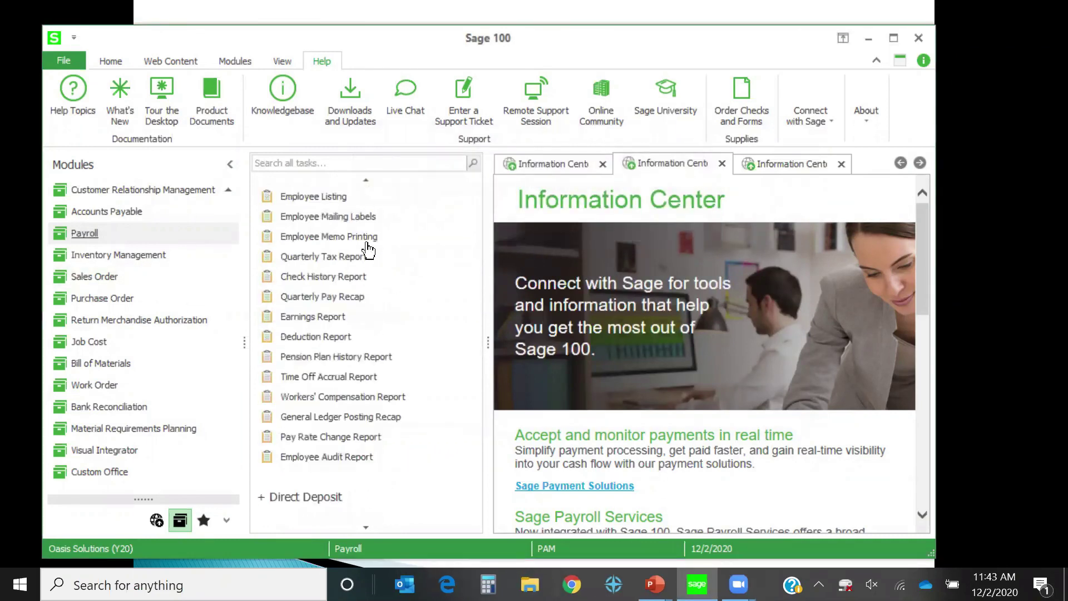
{"action": "scroll", "coordinate": [368, 248], "scroll_direction": "up", "scroll_amount": 5}
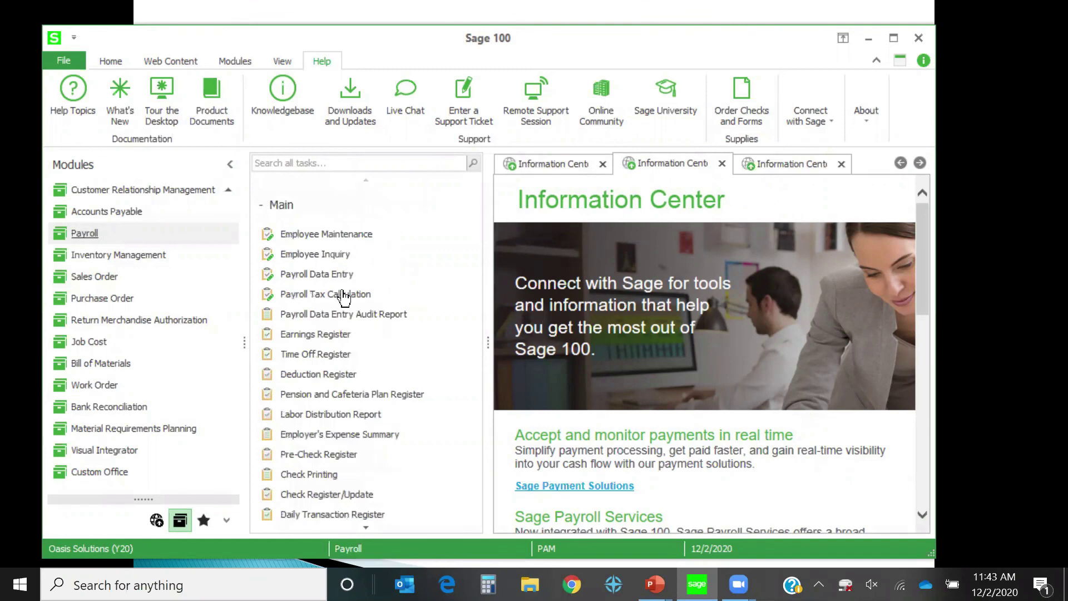
{"action": "left_click", "coordinate": [337, 276]}
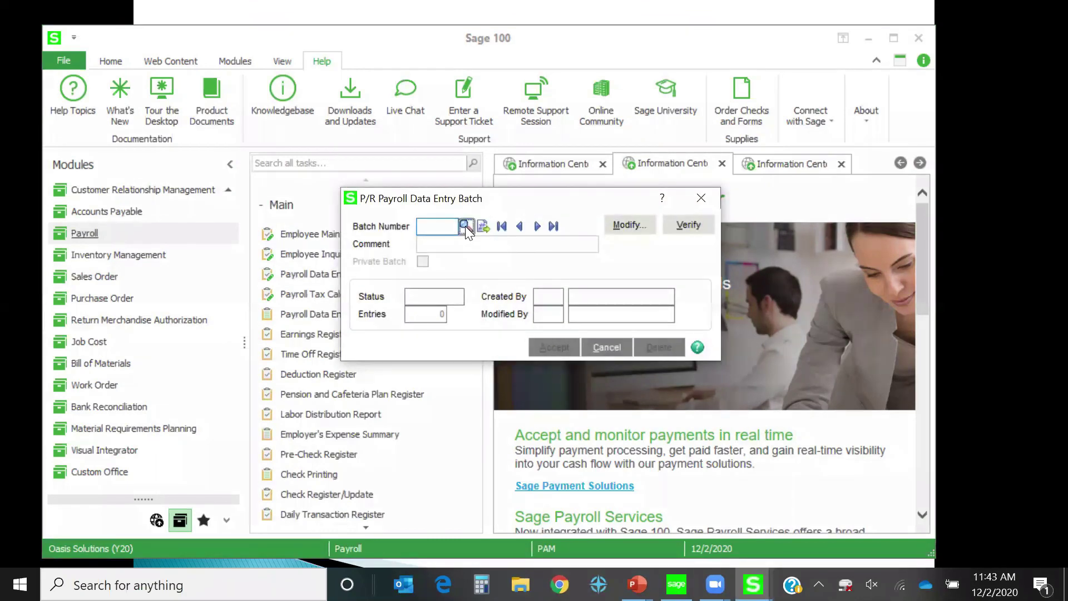
{"action": "left_click", "coordinate": [464, 226]}
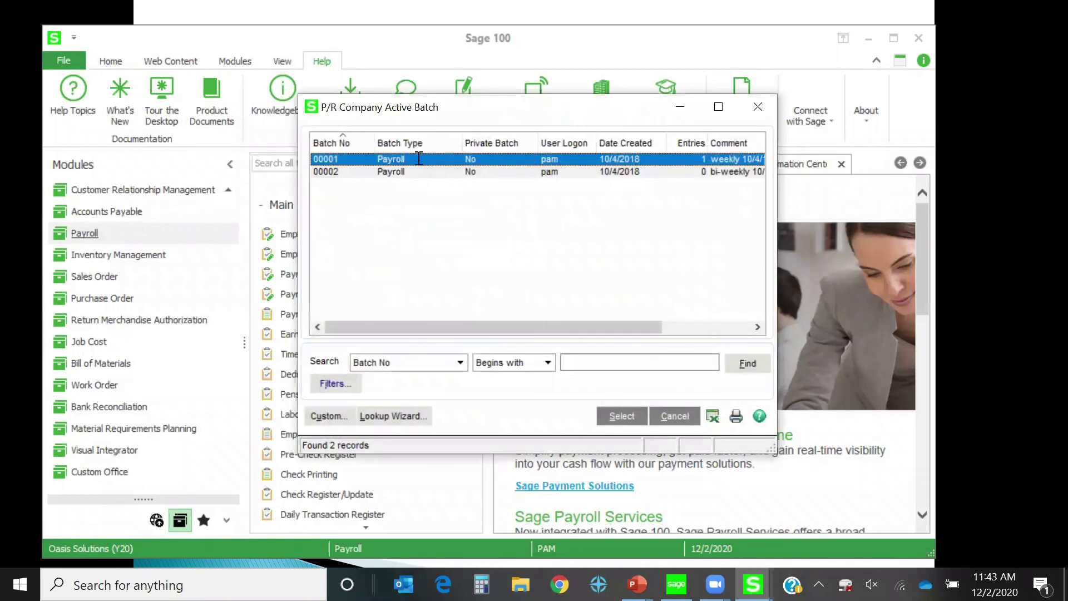
{"action": "double_click", "coordinate": [417, 158]}
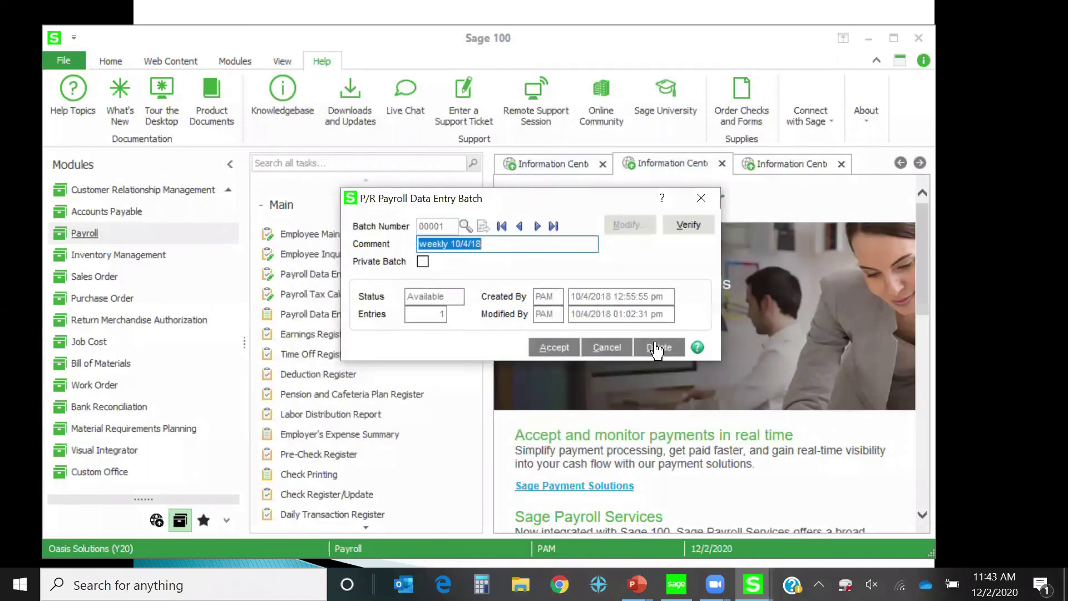
{"action": "left_click", "coordinate": [653, 347]}
{"action": "left_click", "coordinate": [489, 218]}
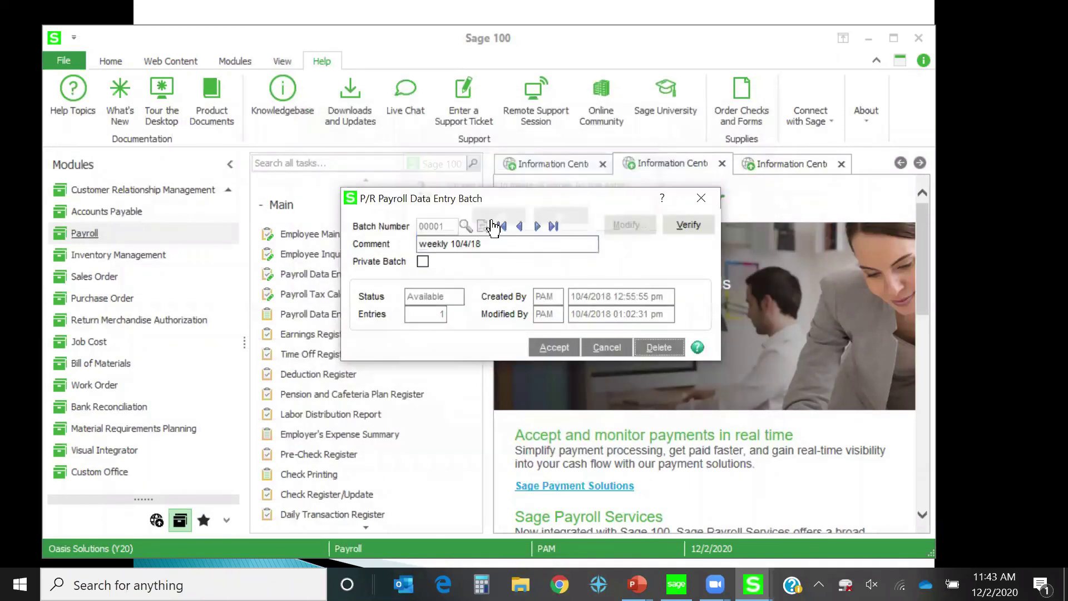
- Delete the bi-weekly payroll batch 00002 with all its entries and close the batch window
{"action": "left_click", "coordinate": [464, 226]}
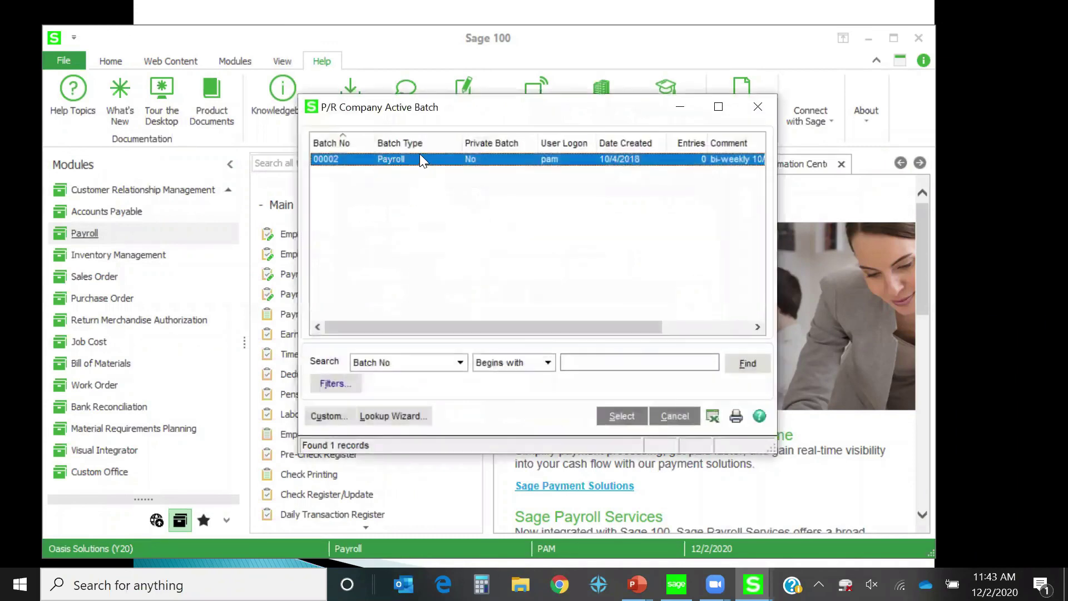
{"action": "double_click", "coordinate": [419, 158]}
{"action": "left_click", "coordinate": [652, 348]}
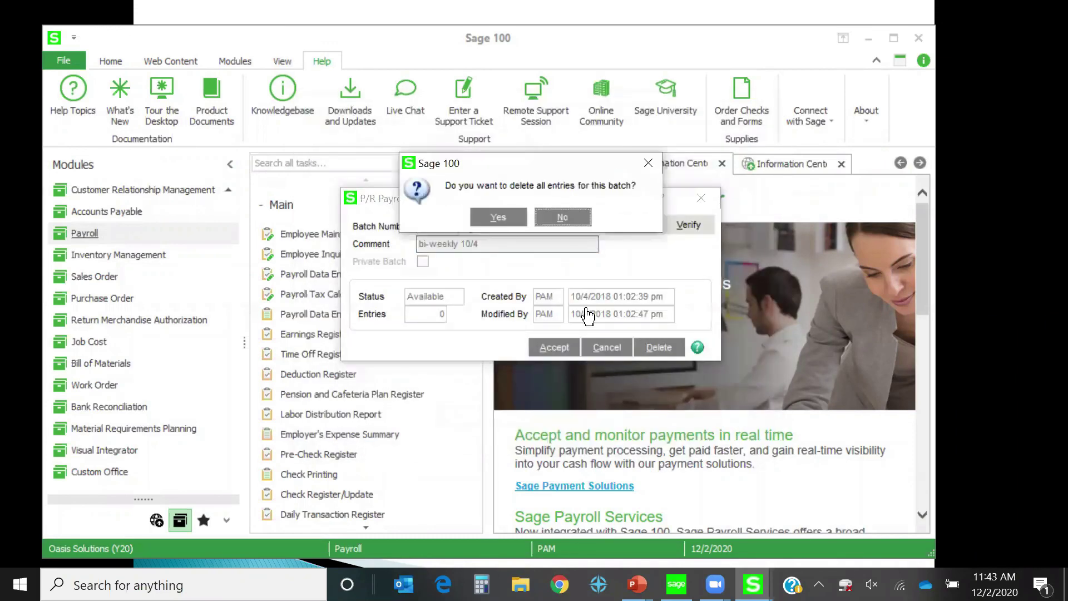
{"action": "left_click", "coordinate": [492, 217]}
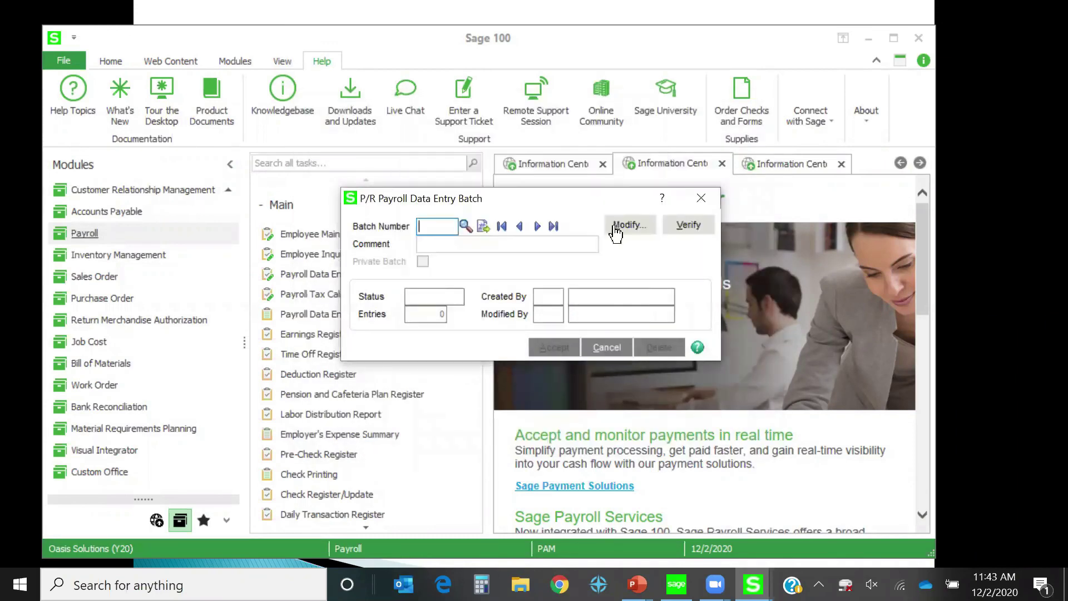
{"action": "left_click", "coordinate": [701, 198]}
- Run Payroll period and year end processing for quarter 4 ending 12/31/2019 without printing period end reports
{"action": "scroll", "coordinate": [356, 406], "scroll_direction": "down", "scroll_amount": 5}
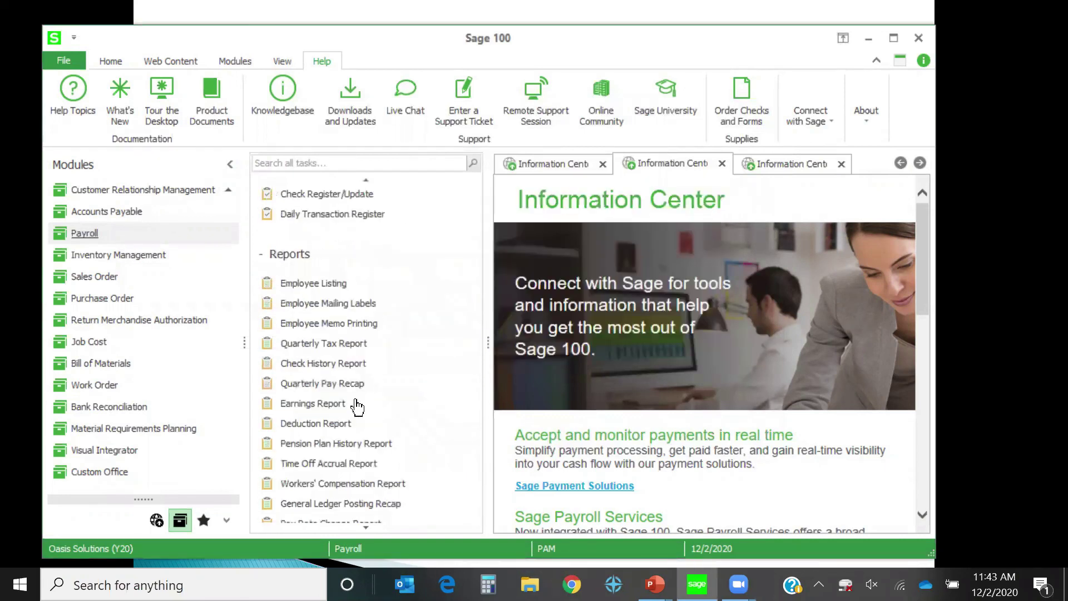
{"action": "scroll", "coordinate": [356, 407], "scroll_direction": "down", "scroll_amount": 5}
{"action": "left_click", "coordinate": [336, 387]}
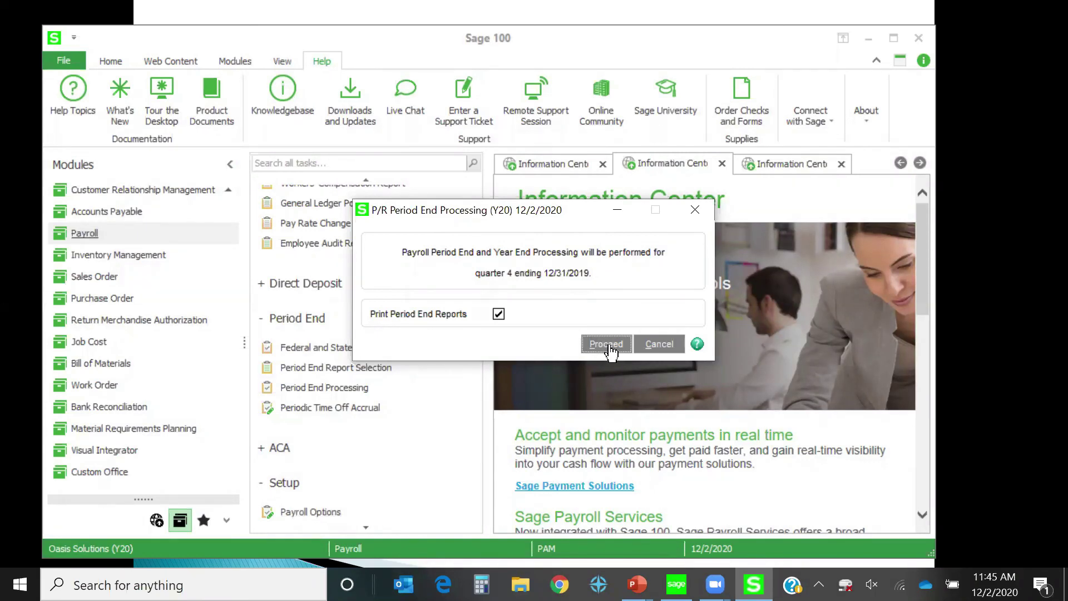
{"action": "left_click", "coordinate": [499, 314]}
{"action": "left_click", "coordinate": [498, 315]}
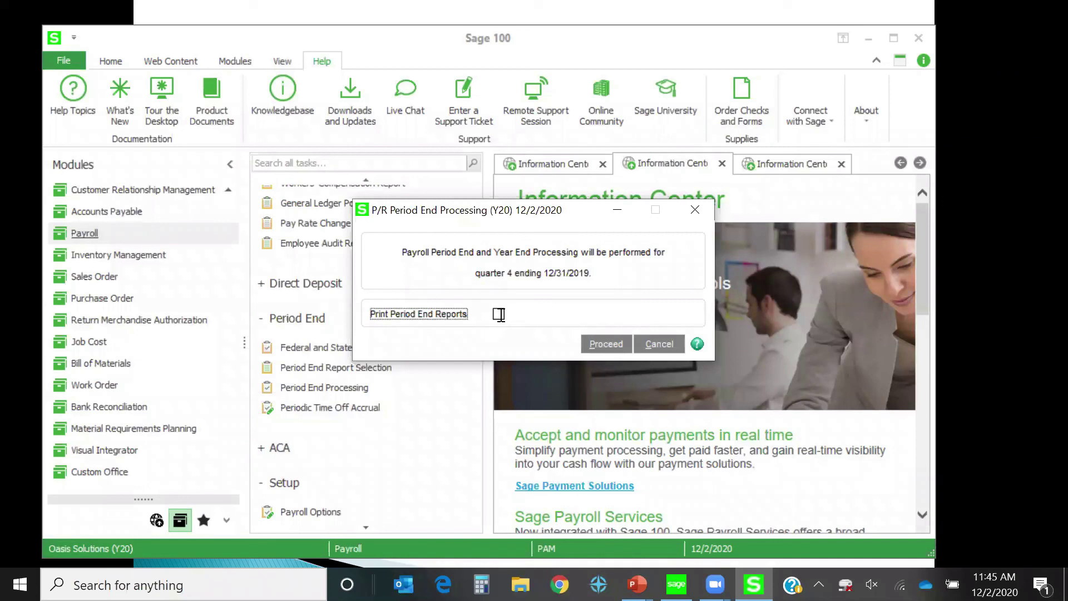
{"action": "left_click", "coordinate": [598, 346]}
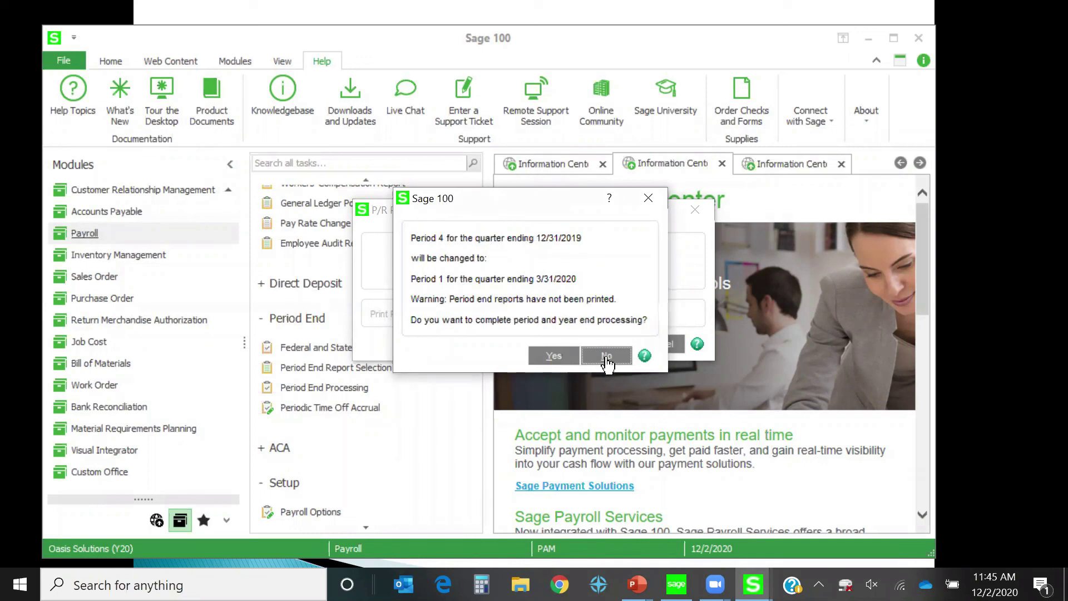
{"action": "left_click", "coordinate": [553, 359]}
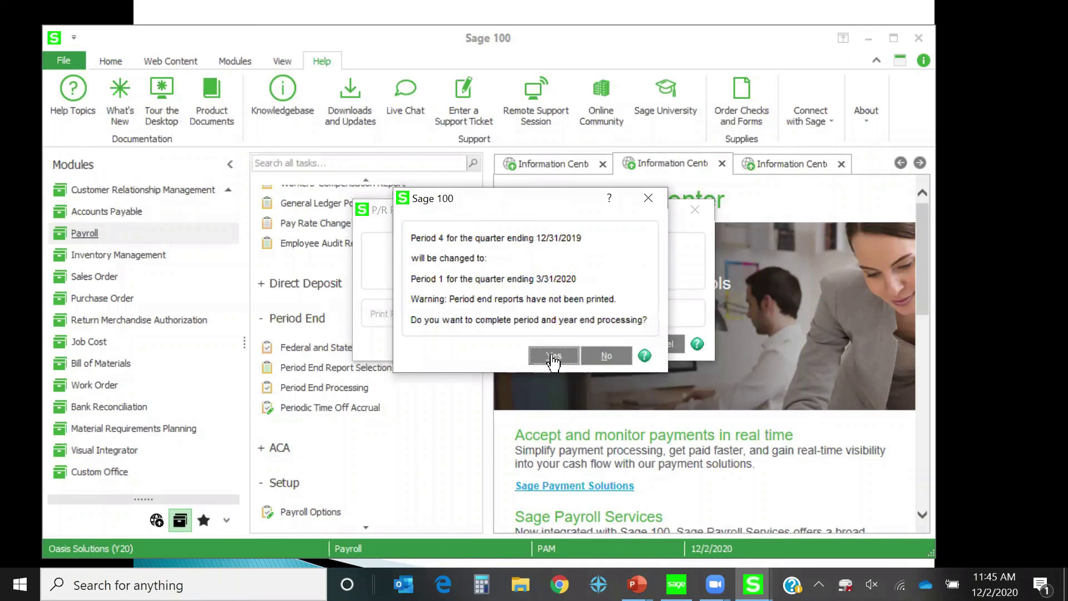